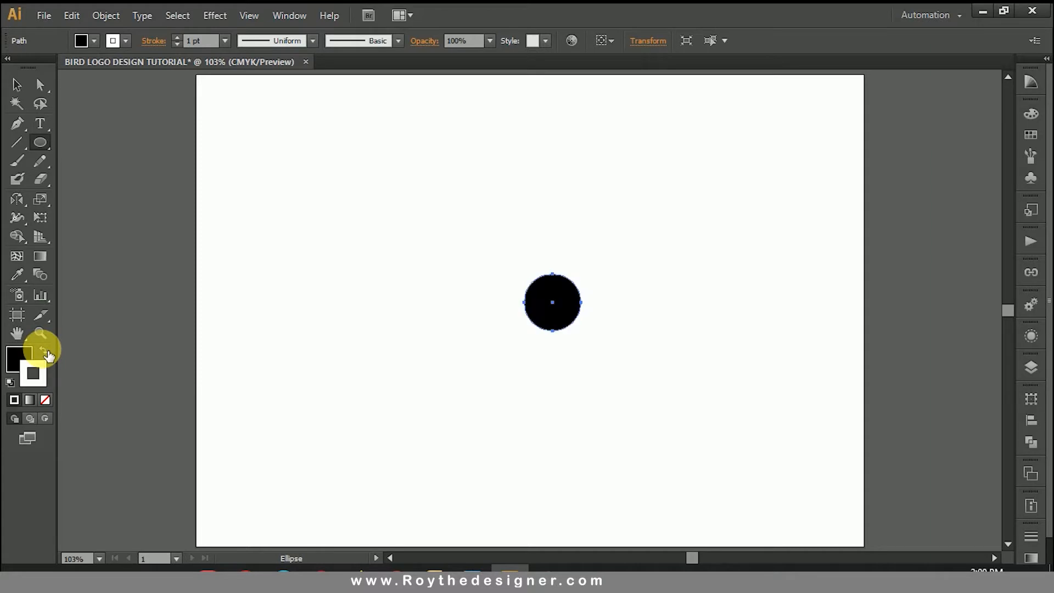
- Swap the circle's fill and stroke colours, then remove the fill so only a black outline remains
{"action": "left_click", "coordinate": [43, 351]}
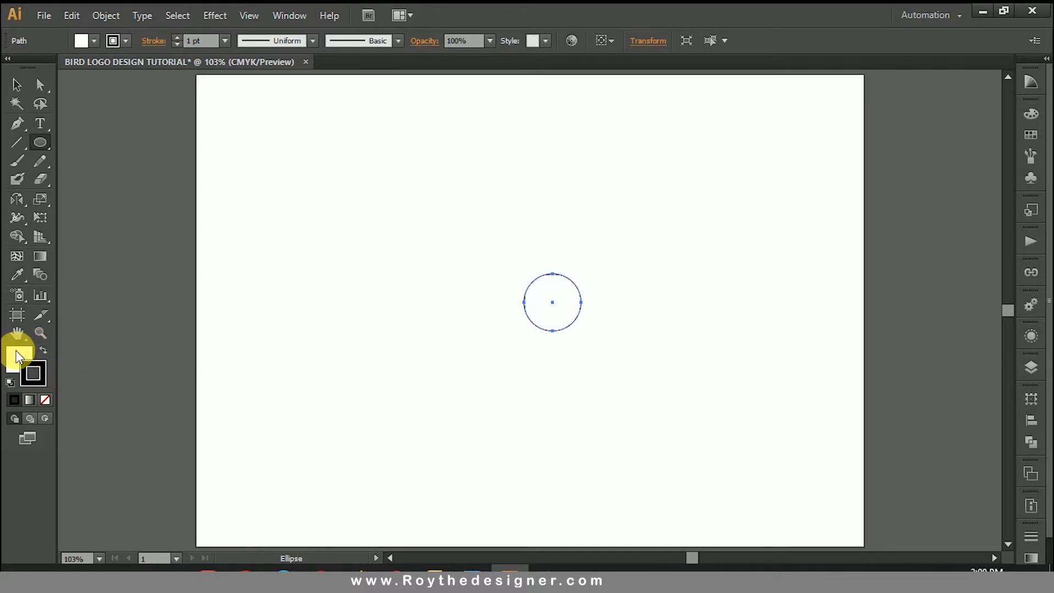
{"action": "left_click", "coordinate": [16, 353]}
{"action": "left_click", "coordinate": [45, 400]}
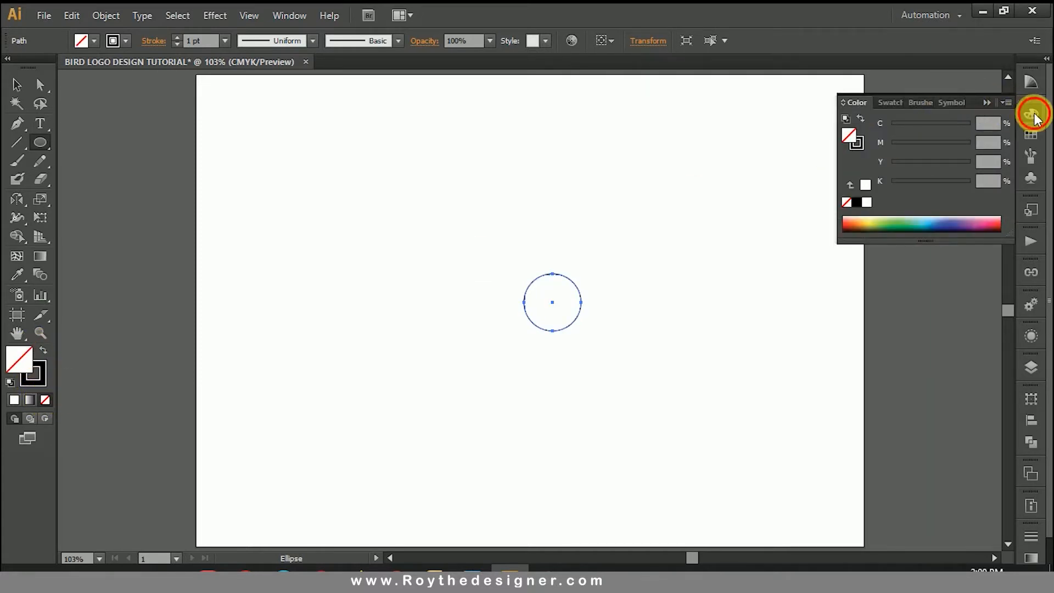
{"action": "left_click", "coordinate": [1031, 113]}
{"action": "left_click", "coordinate": [17, 84]}
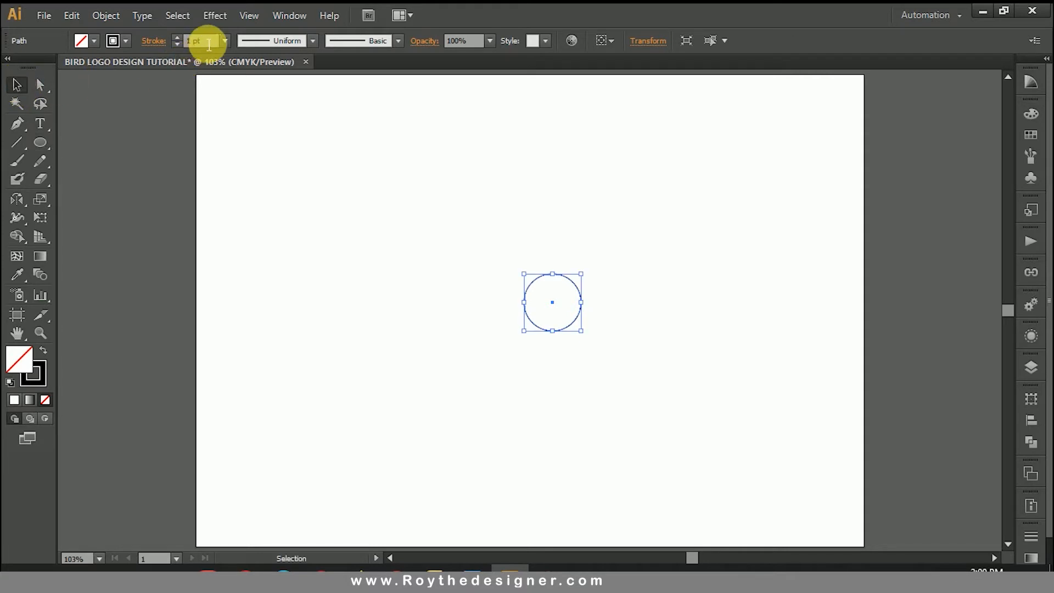
- Set the circle's stroke weight to 12 pt
{"action": "left_click", "coordinate": [223, 41]}
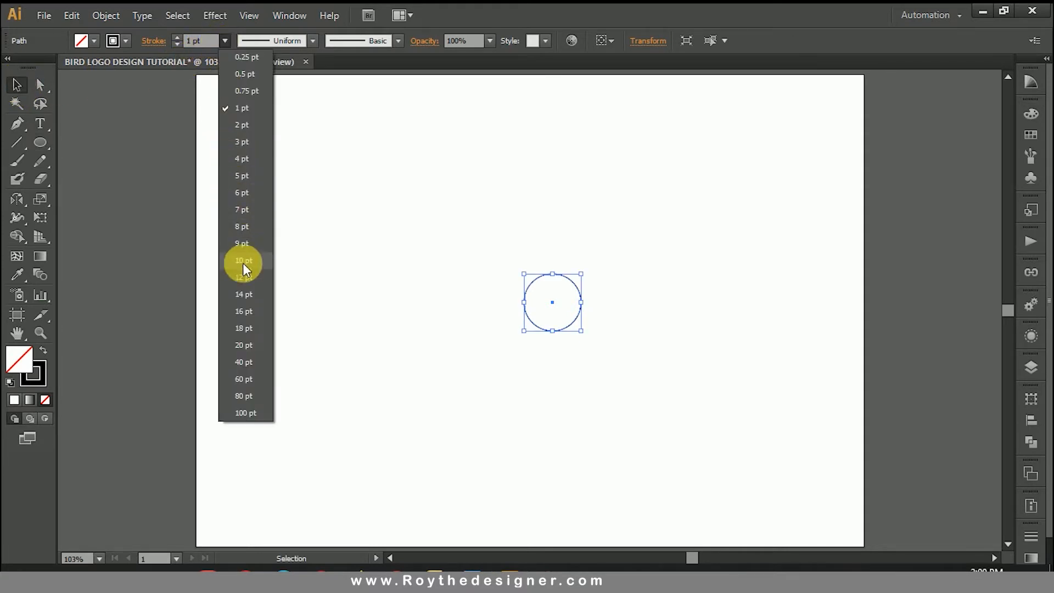
{"action": "left_click", "coordinate": [244, 277]}
{"action": "left_click", "coordinate": [484, 225]}
{"action": "left_click_drag", "start_coordinate": [567, 285], "coordinate": [538, 285]}
{"action": "left_click", "coordinate": [588, 272]}
{"action": "left_click_drag", "start_coordinate": [350, 195], "coordinate": [690, 434]}
{"action": "left_click", "coordinate": [591, 220]}
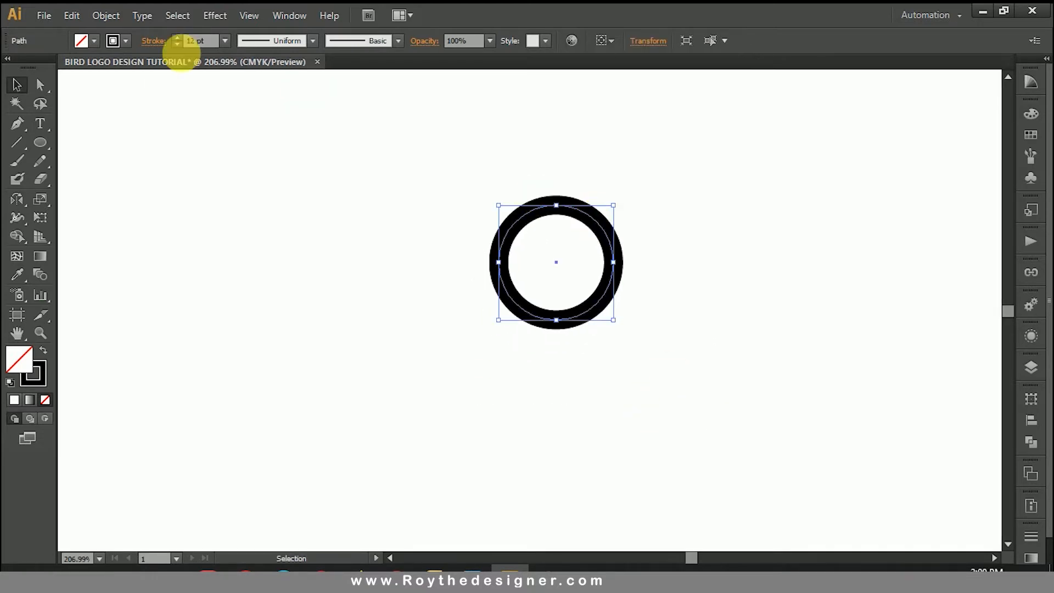
{"action": "left_click", "coordinate": [113, 165]}
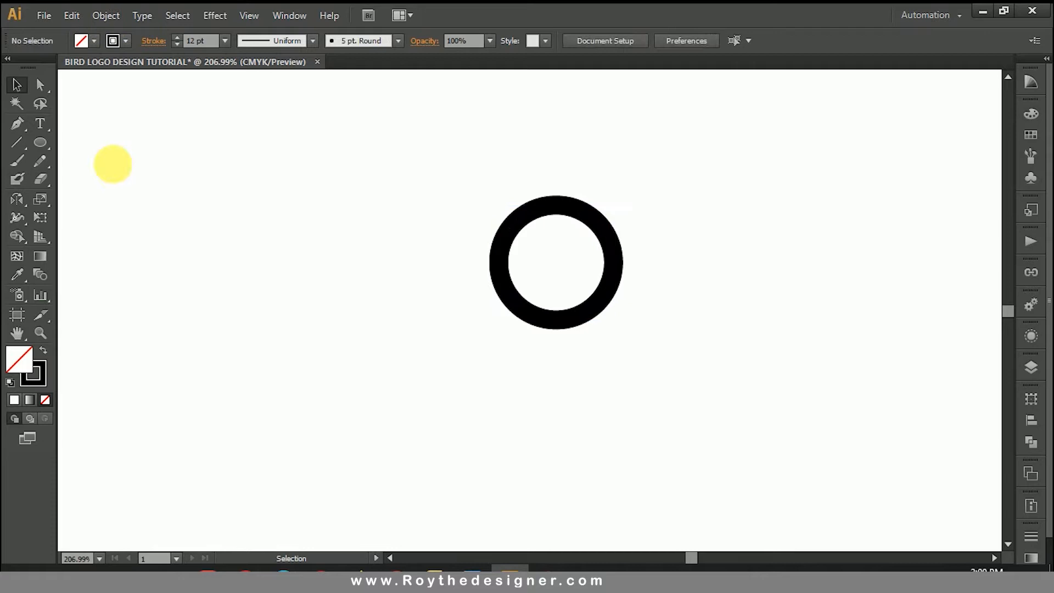
- Create a second circle 1.25 in wide and 1.25 in high, below and to the left of the first one
{"action": "left_click", "coordinate": [40, 142]}
{"action": "left_click", "coordinate": [399, 305]}
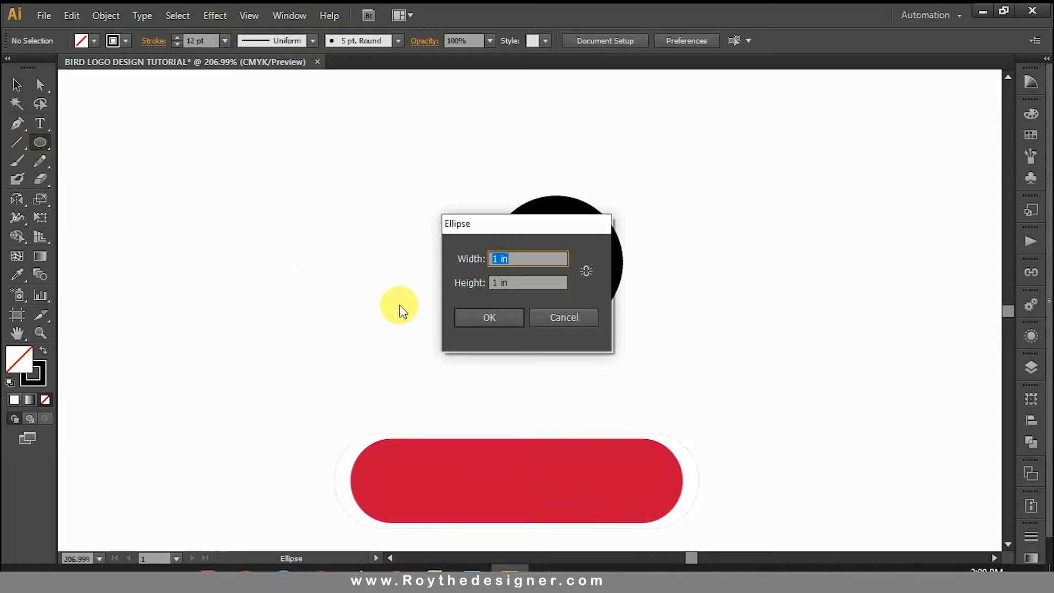
{"action": "type", "text": "1.25"}
{"action": "key", "text": "Tab"}
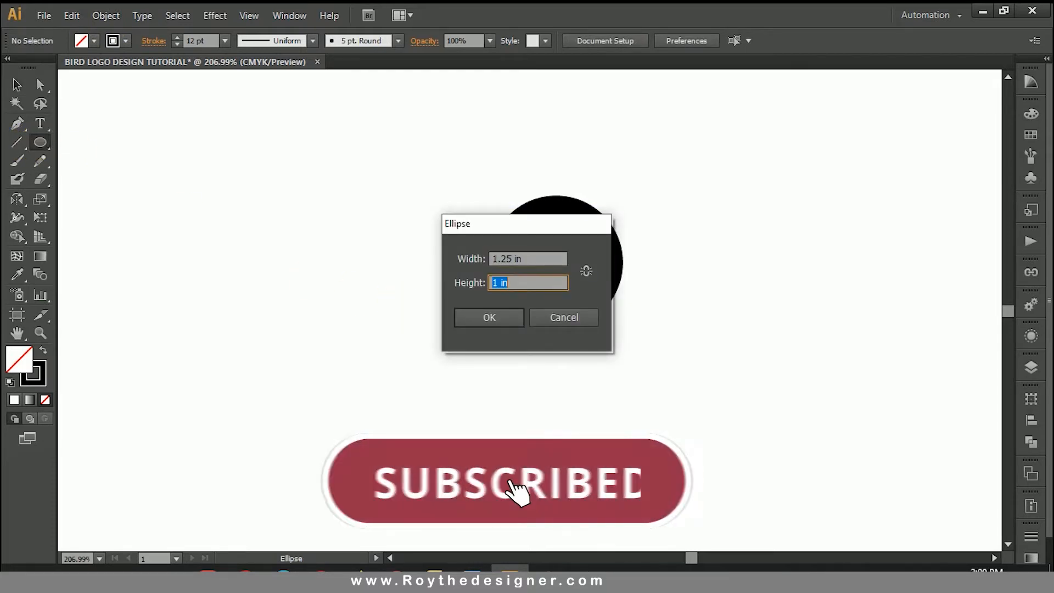
{"action": "type", "text": "1.25"}
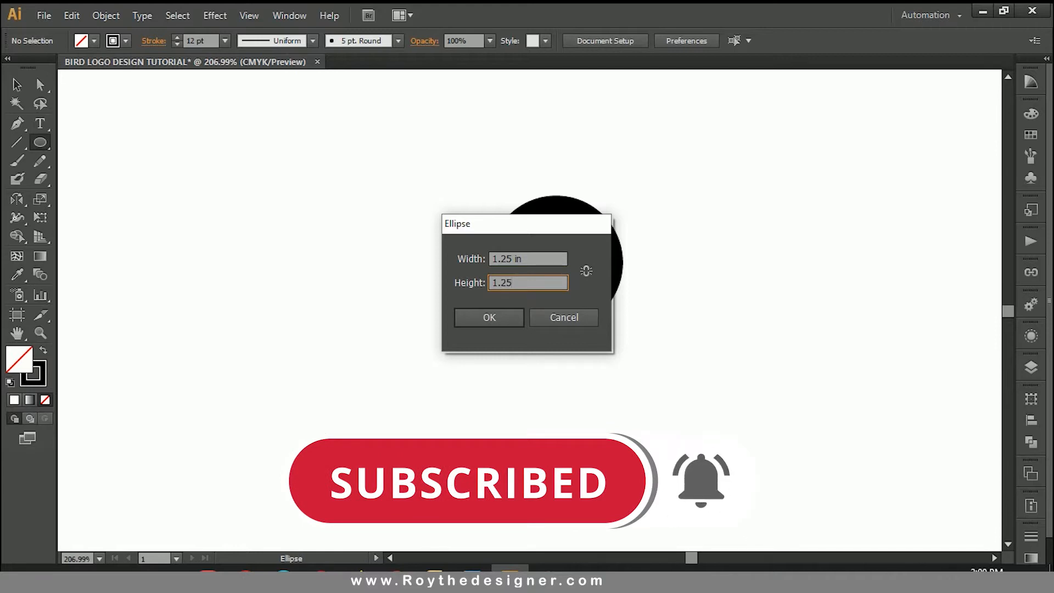
{"action": "key", "text": "Return"}
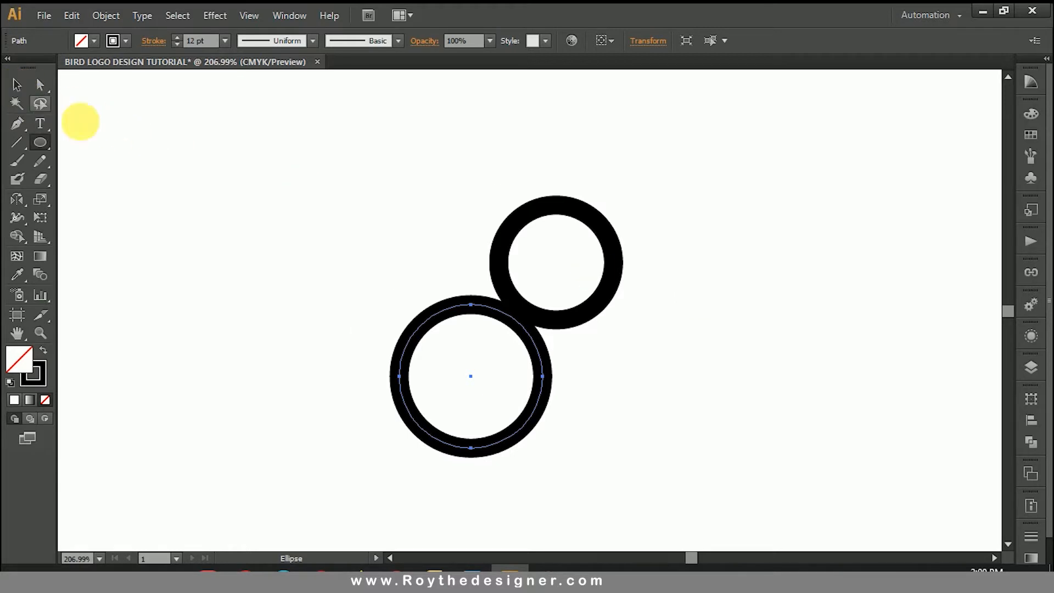
- Create a third circle 2 in wide and 2 in high around the 1.25 in circle
{"action": "left_click", "coordinate": [316, 247]}
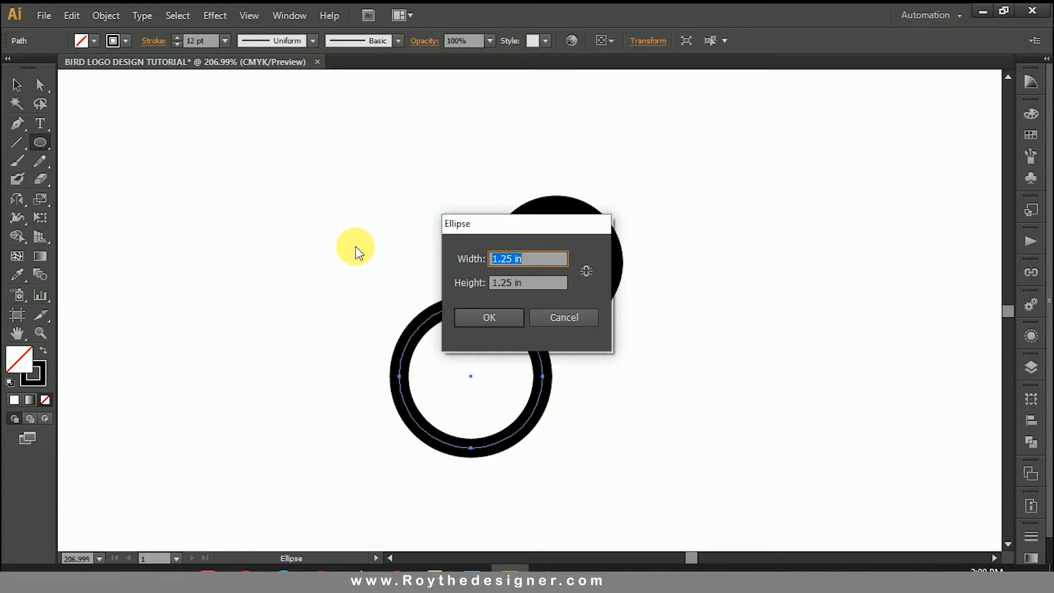
{"action": "type", "text": "2"}
{"action": "key", "text": "Tab"}
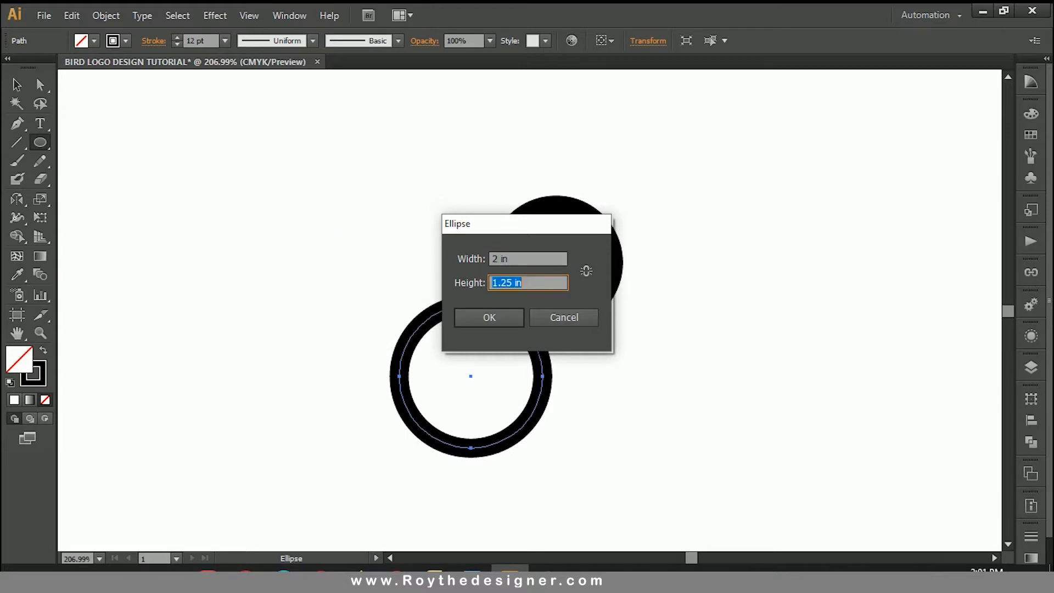
{"action": "key", "text": "Return"}
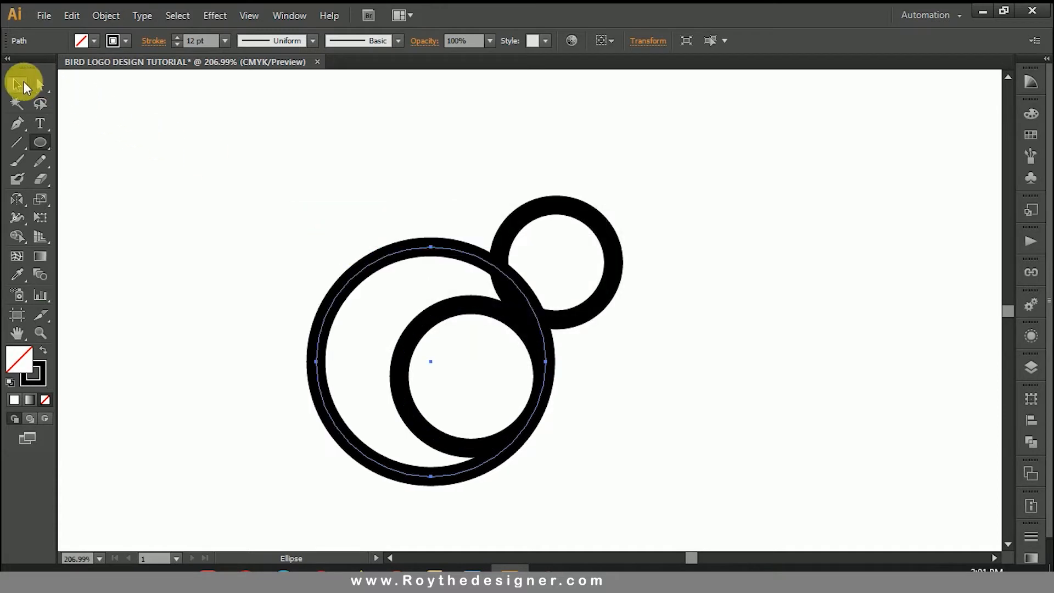
- Centre the 2 in circle on the 1.25 in circle and align the two so they are concentric
{"action": "left_click", "coordinate": [17, 83]}
{"action": "left_click", "coordinate": [355, 233]}
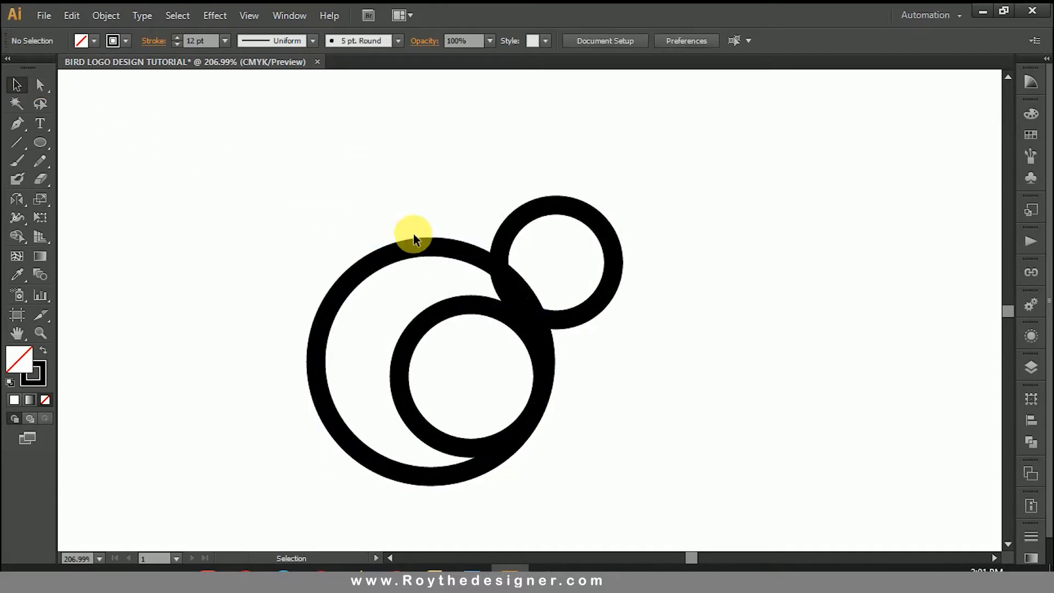
{"action": "left_click", "coordinate": [445, 246]}
{"action": "left_click_drag", "start_coordinate": [453, 250], "coordinate": [489, 264]}
{"action": "left_click_drag", "start_coordinate": [675, 393], "coordinate": [492, 393]}
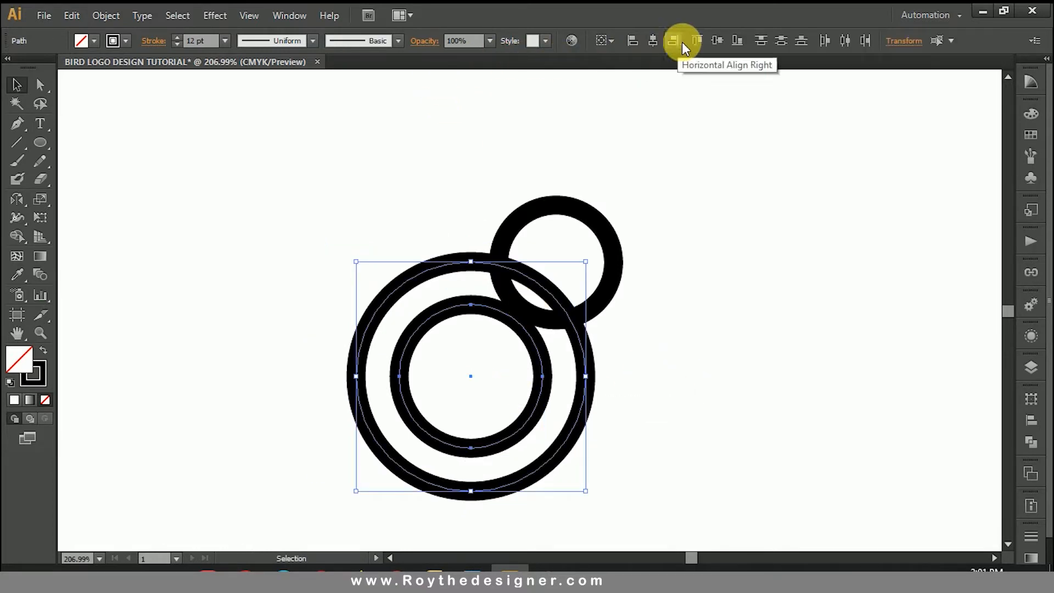
{"action": "left_click", "coordinate": [717, 44]}
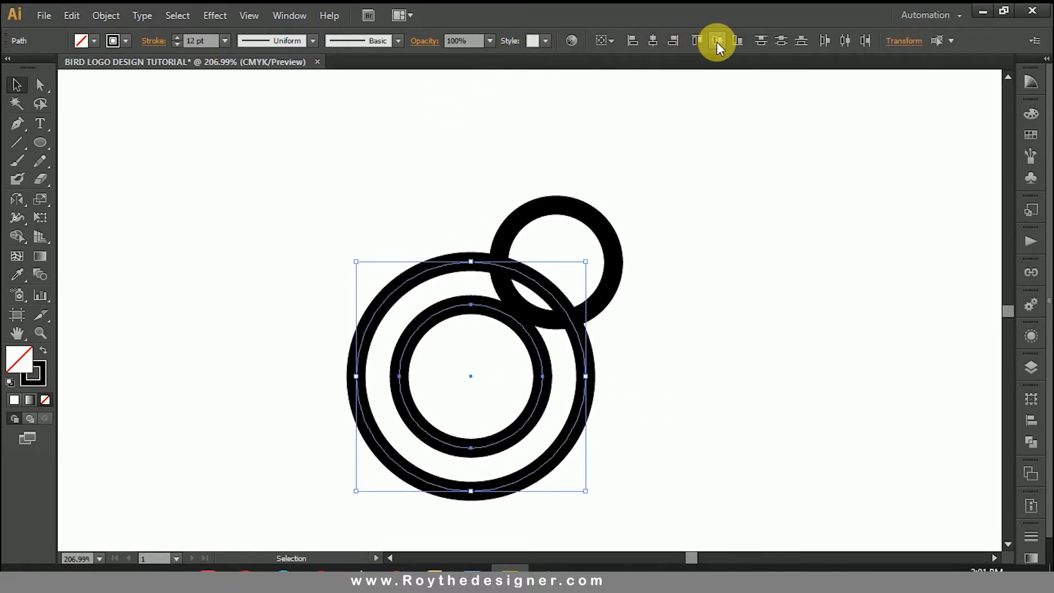
- Move the two concentric circles together so the larger one's right edge lines up with the smallest circle's right edge
{"action": "left_click", "coordinate": [696, 325]}
{"action": "left_click_drag", "start_coordinate": [697, 325], "coordinate": [654, 289]}
{"action": "left_click_drag", "start_coordinate": [583, 341], "coordinate": [560, 349]}
{"action": "left_click", "coordinate": [706, 285]}
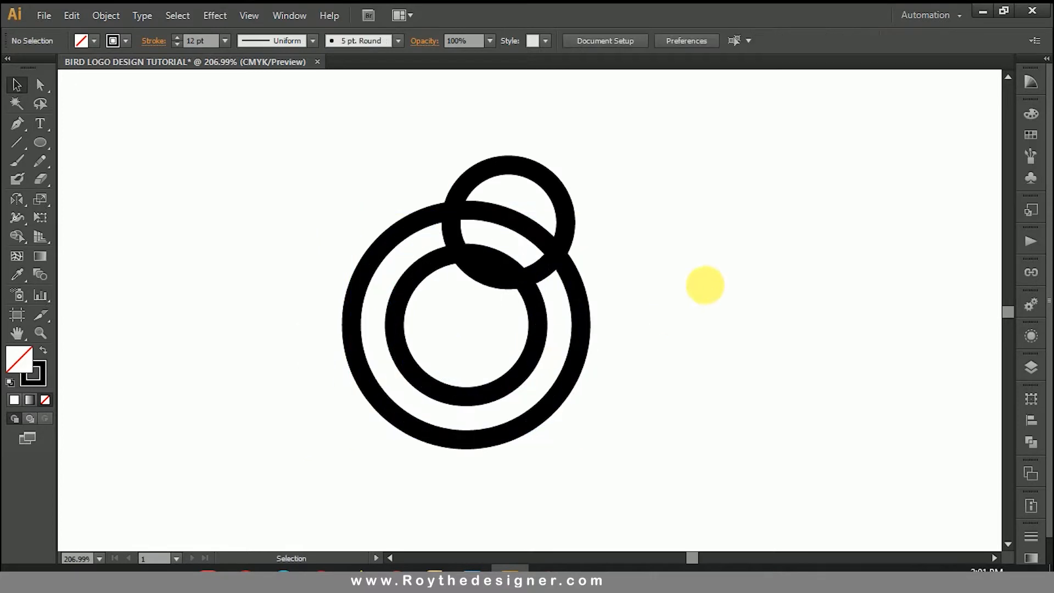
{"action": "left_click_drag", "start_coordinate": [611, 143], "coordinate": [440, 368]}
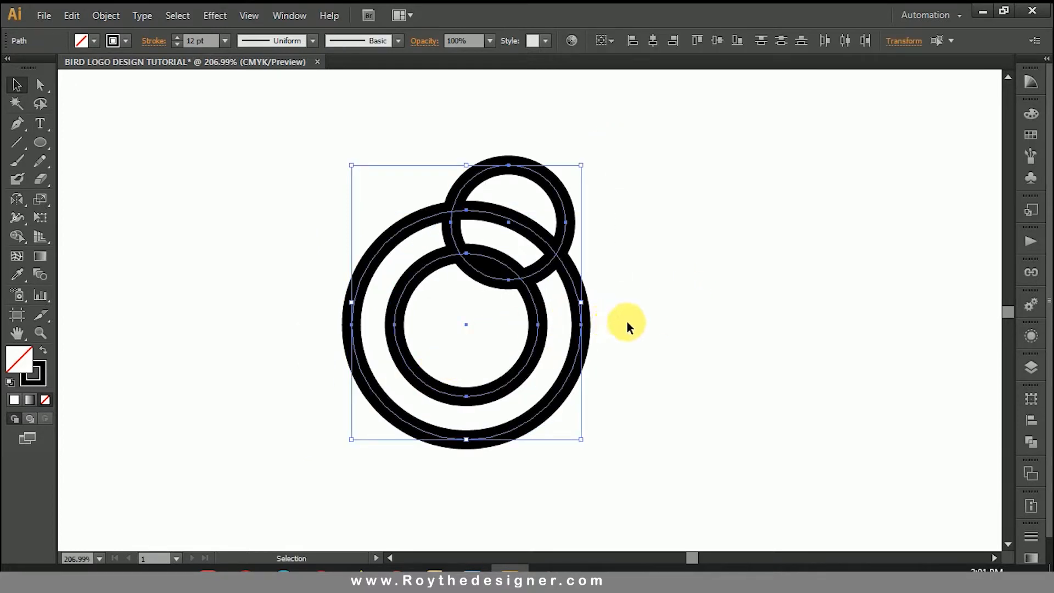
{"action": "left_click_drag", "start_coordinate": [659, 348], "coordinate": [471, 376]}
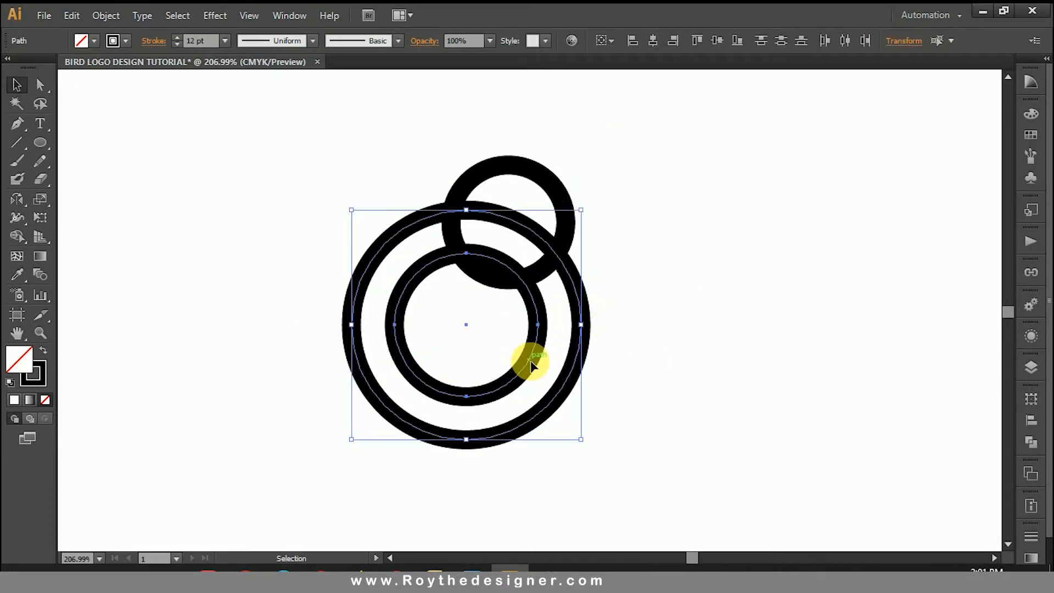
{"action": "left_click_drag", "start_coordinate": [529, 360], "coordinate": [514, 348]}
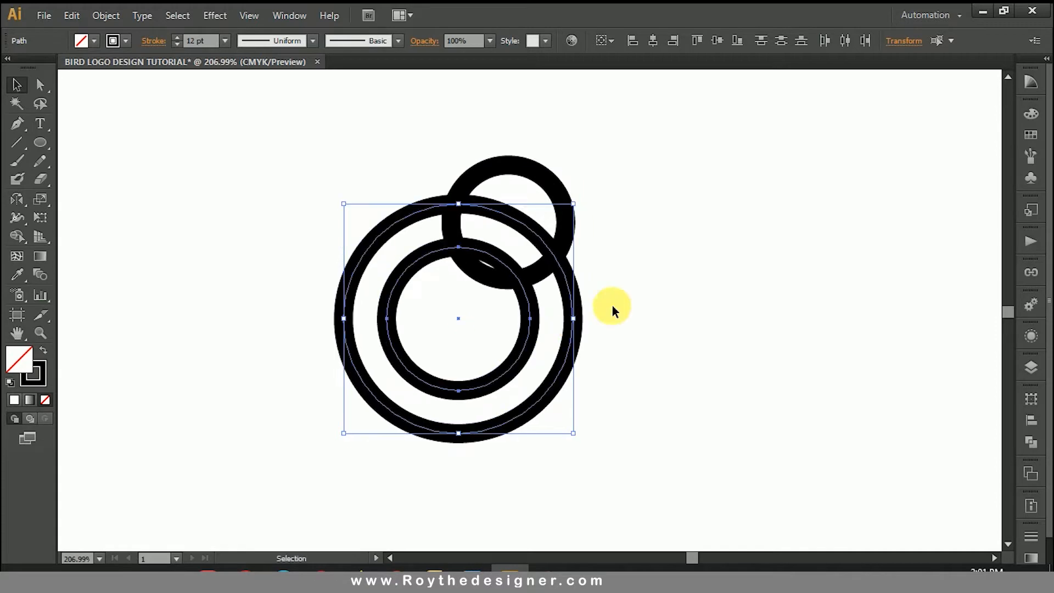
{"action": "left_click", "coordinate": [642, 272]}
{"action": "left_click_drag", "start_coordinate": [520, 349], "coordinate": [512, 346]}
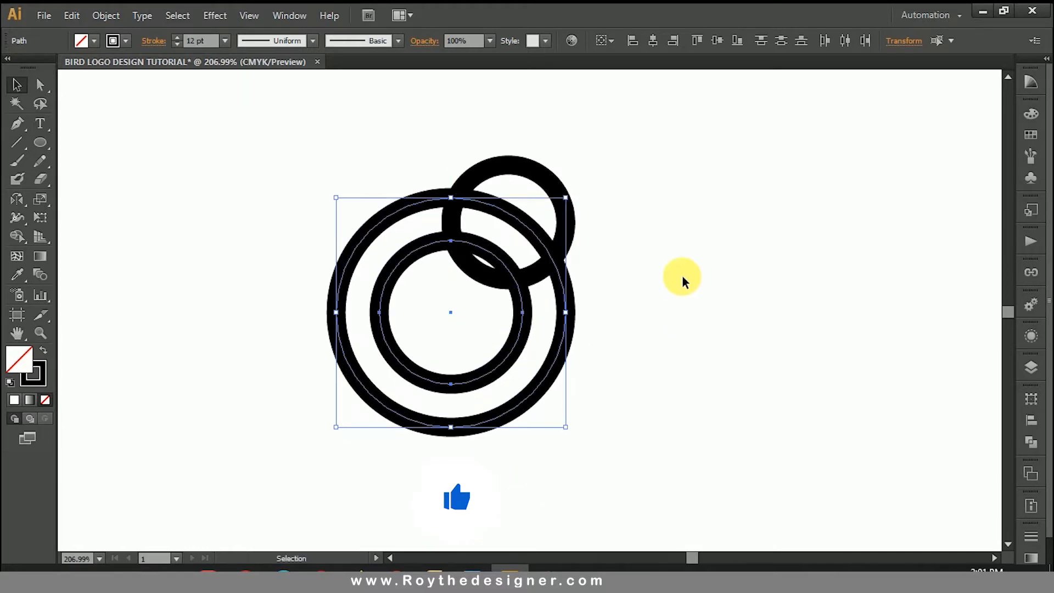
{"action": "left_click_drag", "start_coordinate": [604, 327], "coordinate": [553, 355]}
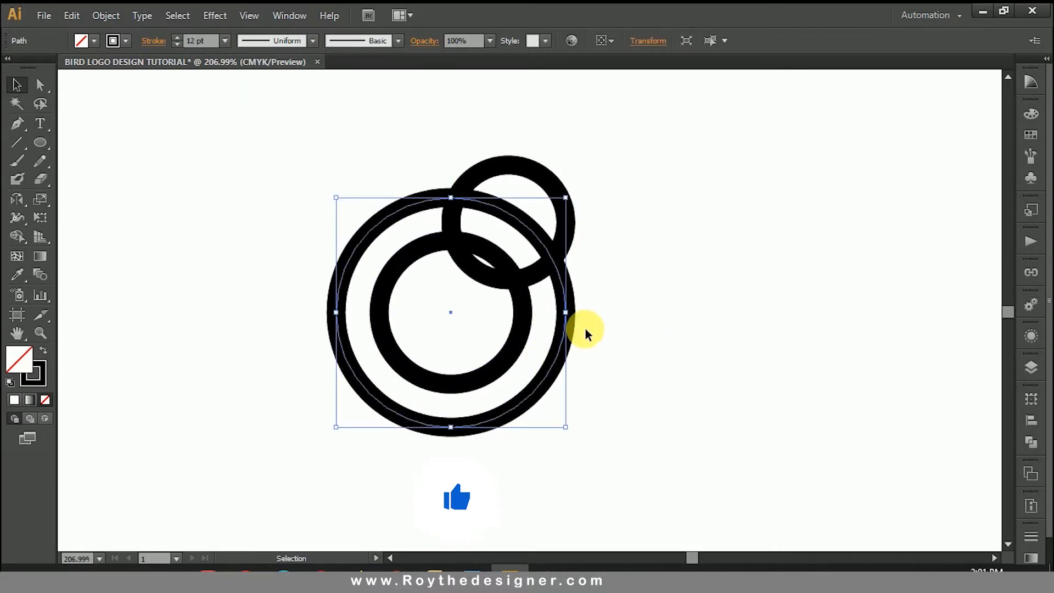
{"action": "left_click", "coordinate": [287, 179]}
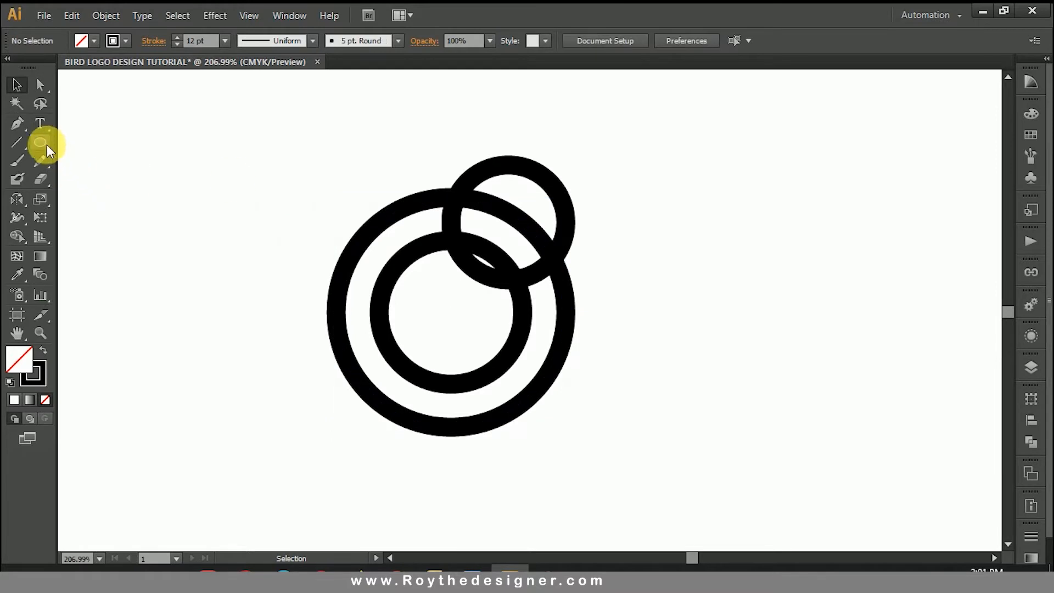
- Create a fourth circle 2.25 in wide and 2.25 in high
{"action": "left_click", "coordinate": [40, 142]}
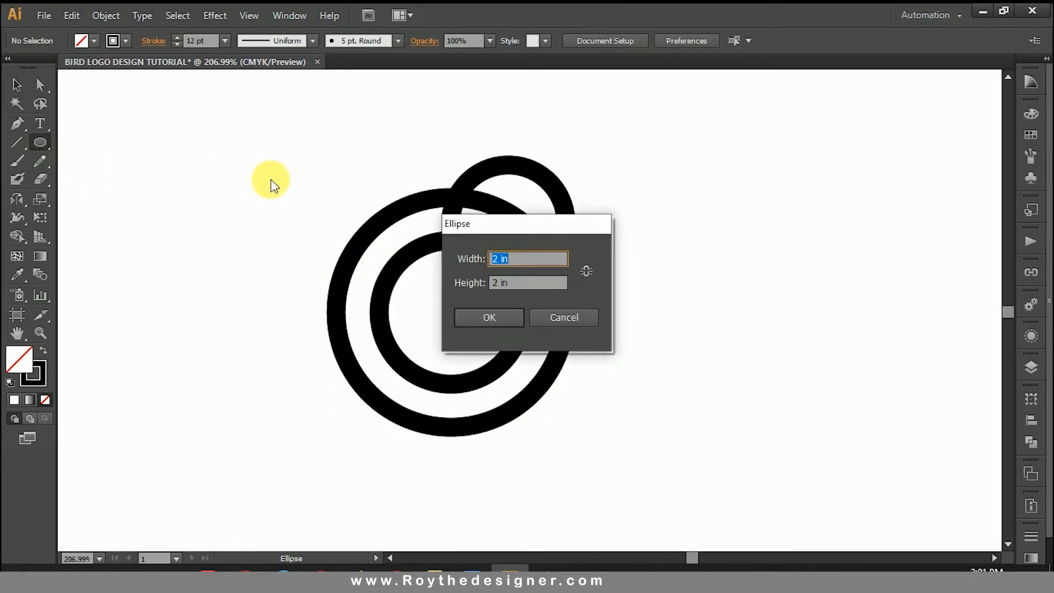
{"action": "key", "text": "Tab"}
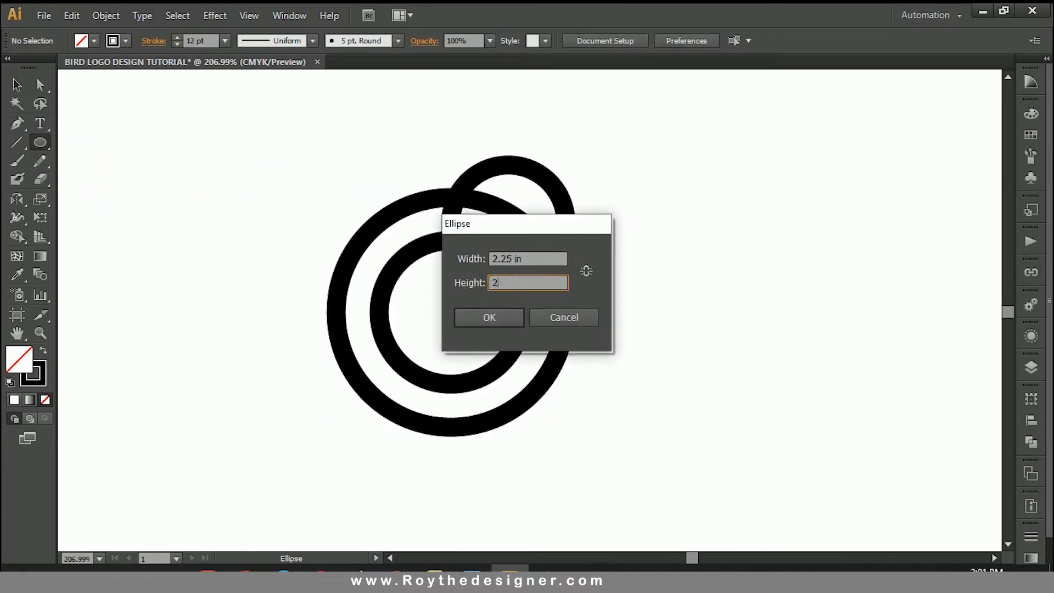
{"action": "type", "text": "2.25"}
{"action": "key", "text": "Return"}
- Move the 2.25 in circle up and to the right so it encloses the smallest circle, nearly touching its upper-right edge
{"action": "left_click", "coordinate": [17, 84]}
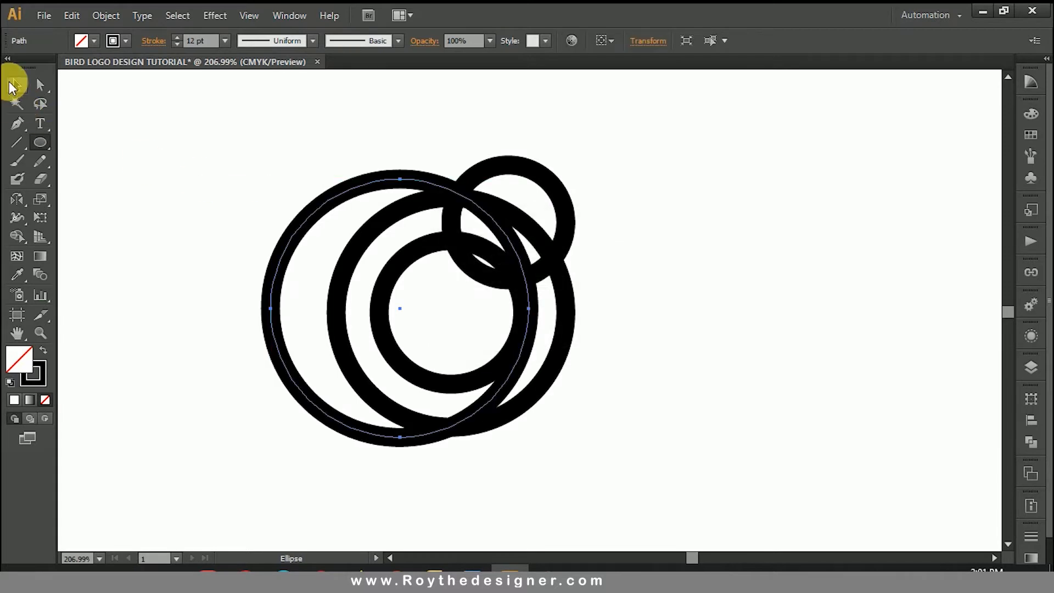
{"action": "left_click_drag", "start_coordinate": [483, 411], "coordinate": [562, 388]}
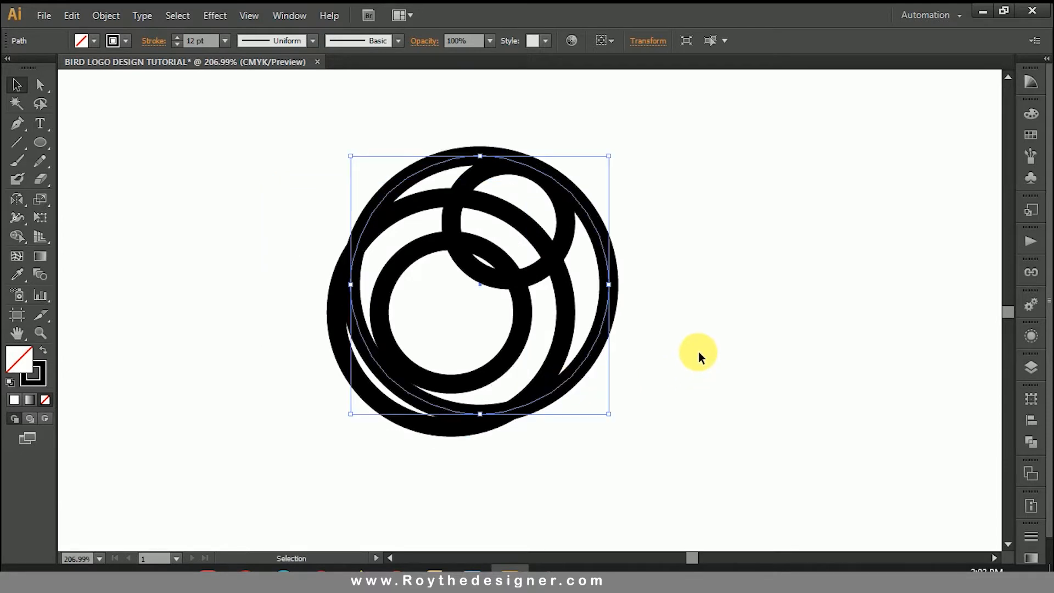
{"action": "left_click", "coordinate": [697, 346]}
{"action": "scroll", "coordinate": [686, 318], "scroll_direction": "down", "scroll_amount": 1}
{"action": "left_click_drag", "start_coordinate": [670, 135], "coordinate": [325, 455]}
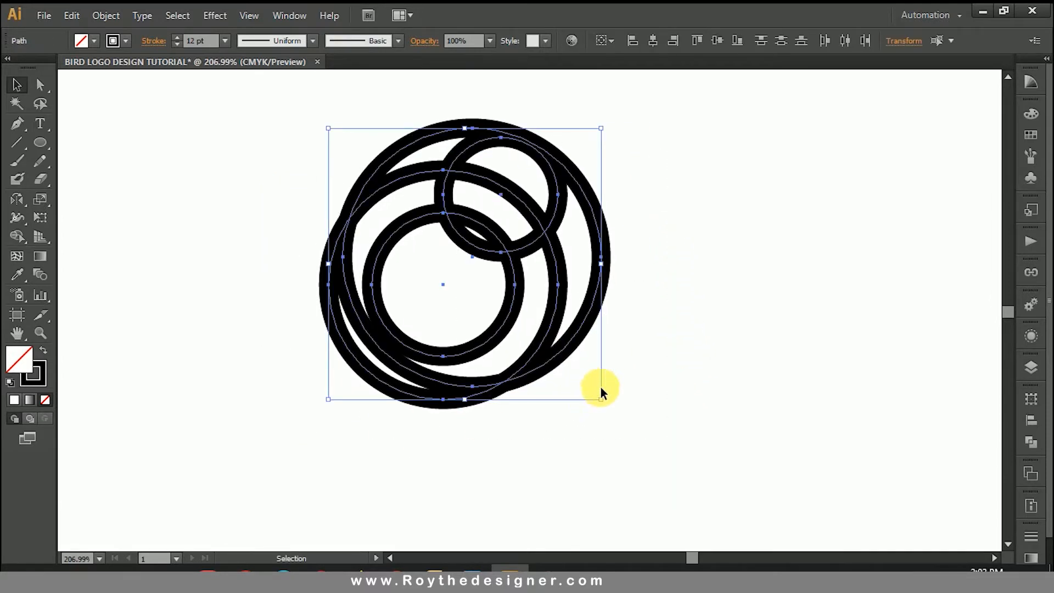
{"action": "left_click", "coordinate": [695, 352]}
- Draw an open tail path with the Pen tool from the smallest circle's lower-left edge down-left, horizontally right about 0.65 in, and up to the 2 in circle
{"action": "left_click", "coordinate": [20, 125]}
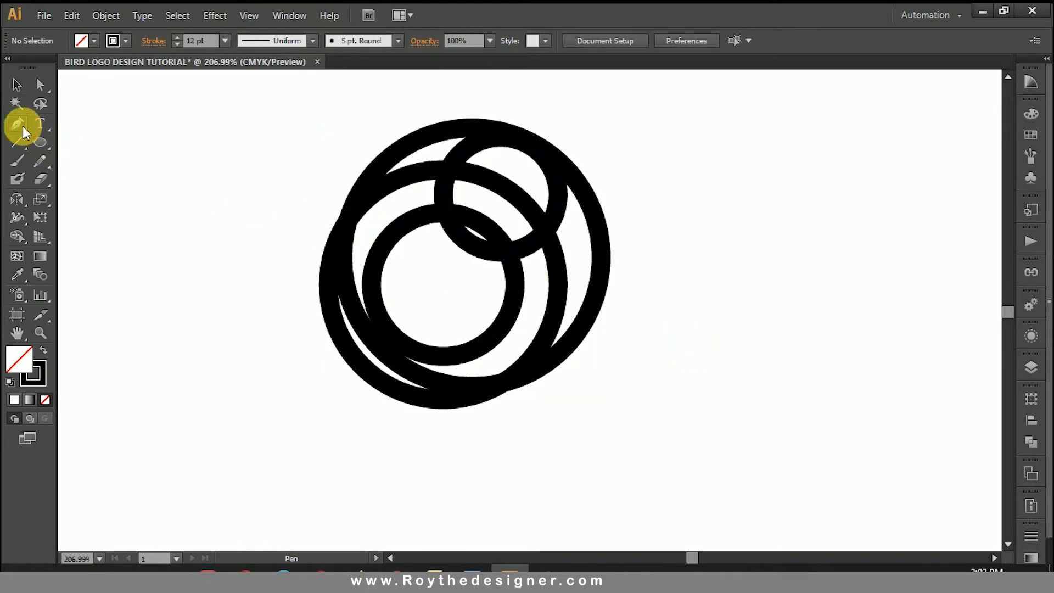
{"action": "left_click", "coordinate": [472, 246]}
{"action": "left_click_drag", "start_coordinate": [616, 365], "coordinate": [626, 336]}
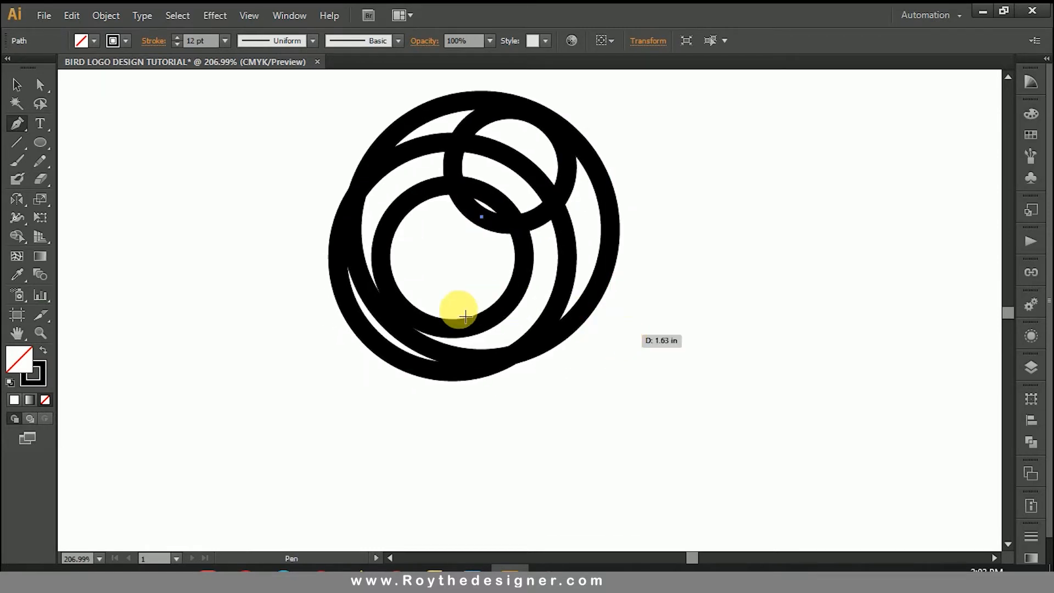
{"action": "left_click", "coordinate": [331, 421]}
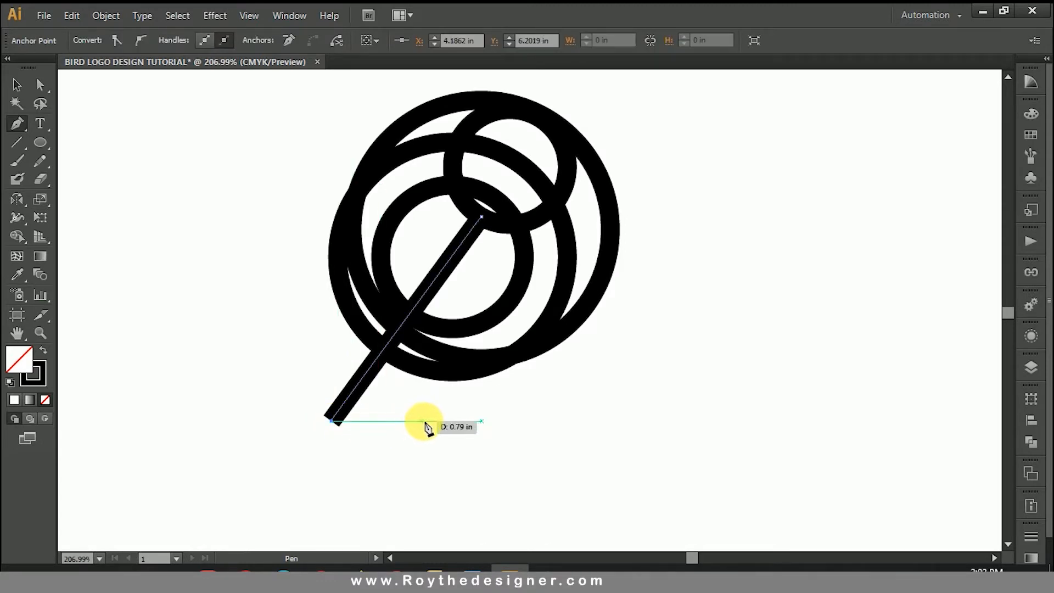
{"action": "left_click", "coordinate": [406, 421]}
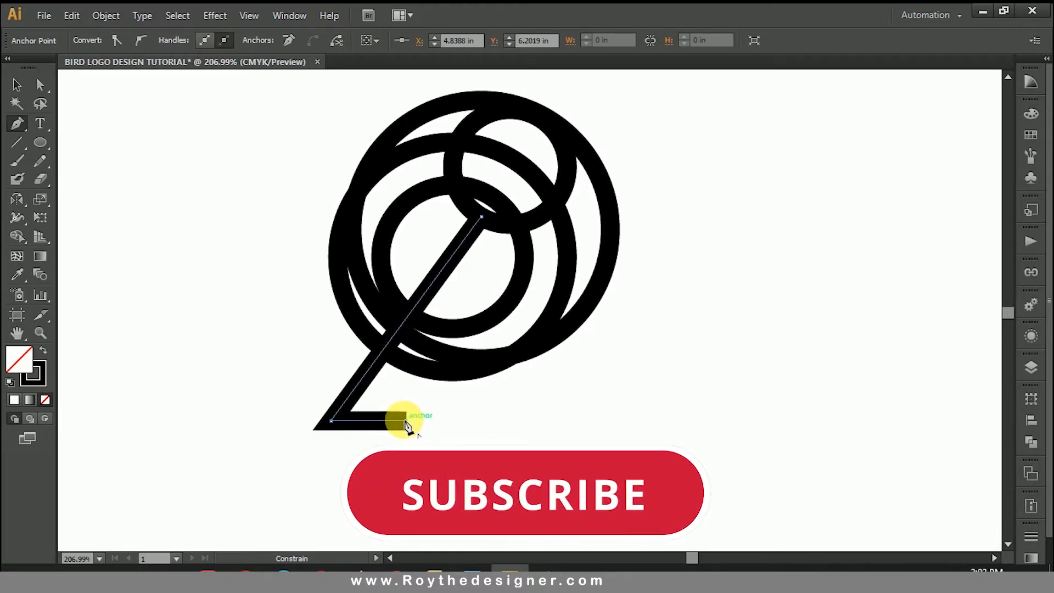
{"action": "left_click", "coordinate": [440, 376]}
{"action": "left_click", "coordinate": [565, 420], "text": "ctrl"}
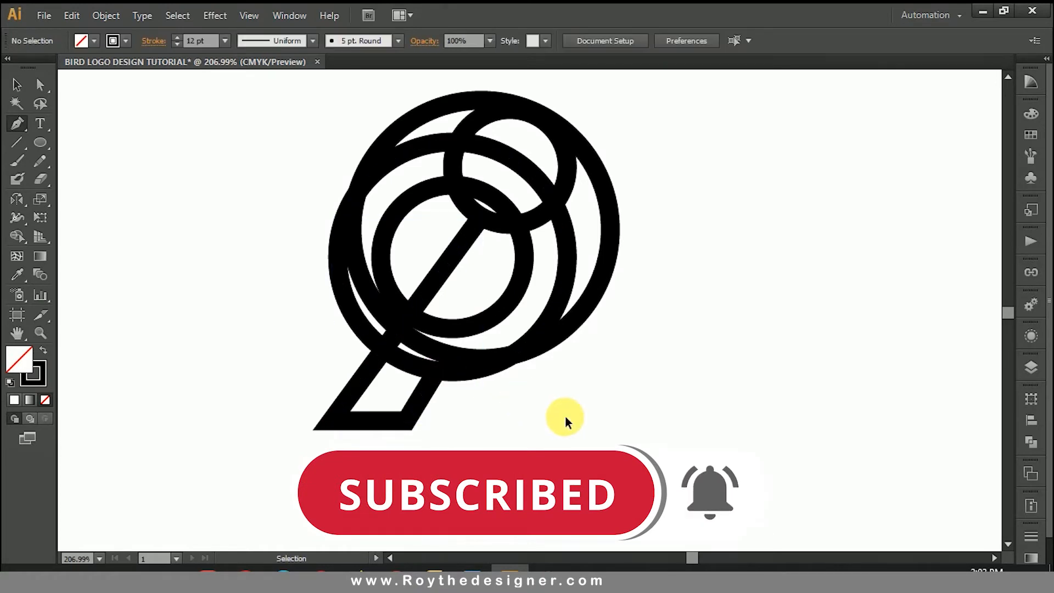
- Switch the artwork display to Outline view
{"action": "left_click", "coordinate": [17, 85]}
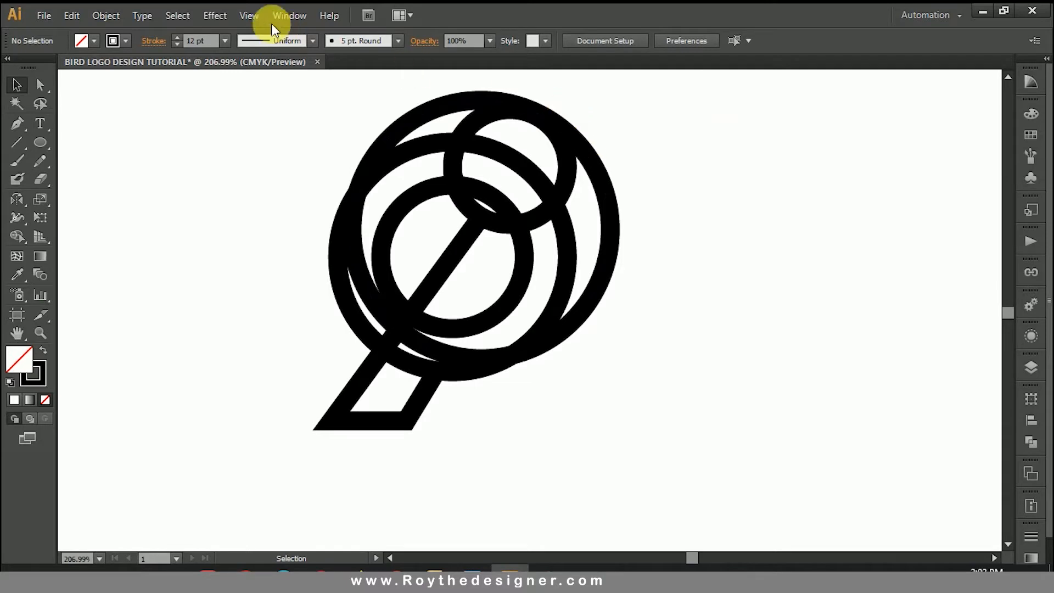
{"action": "left_click", "coordinate": [248, 15]}
{"action": "left_click", "coordinate": [308, 17]}
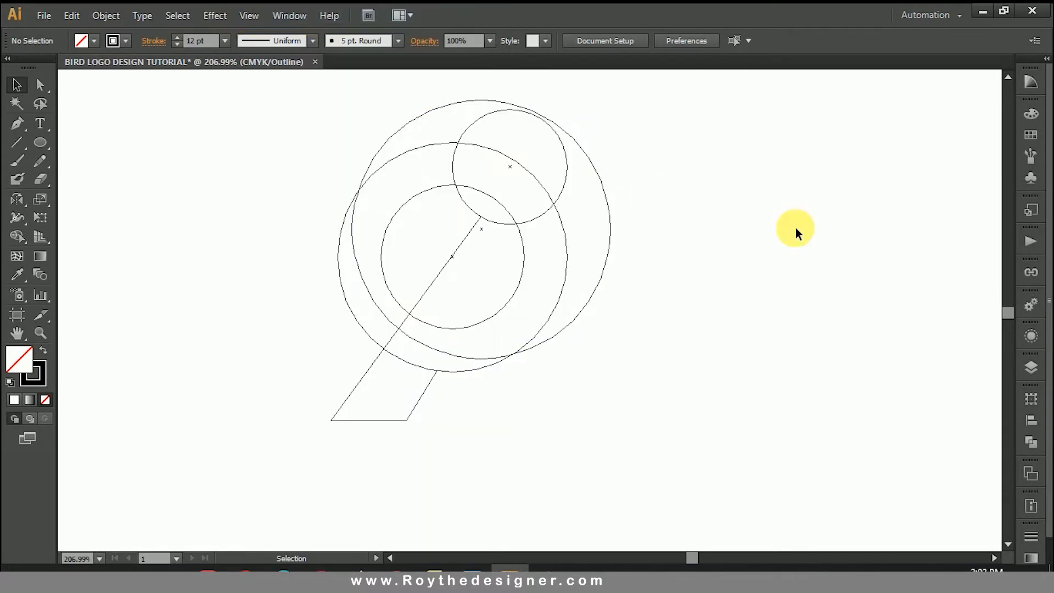
- Move the 2.25 in circle slightly down until its upper-right edge meets the edge of the smallest circle
{"action": "left_click_drag", "start_coordinate": [349, 103], "coordinate": [716, 259]}
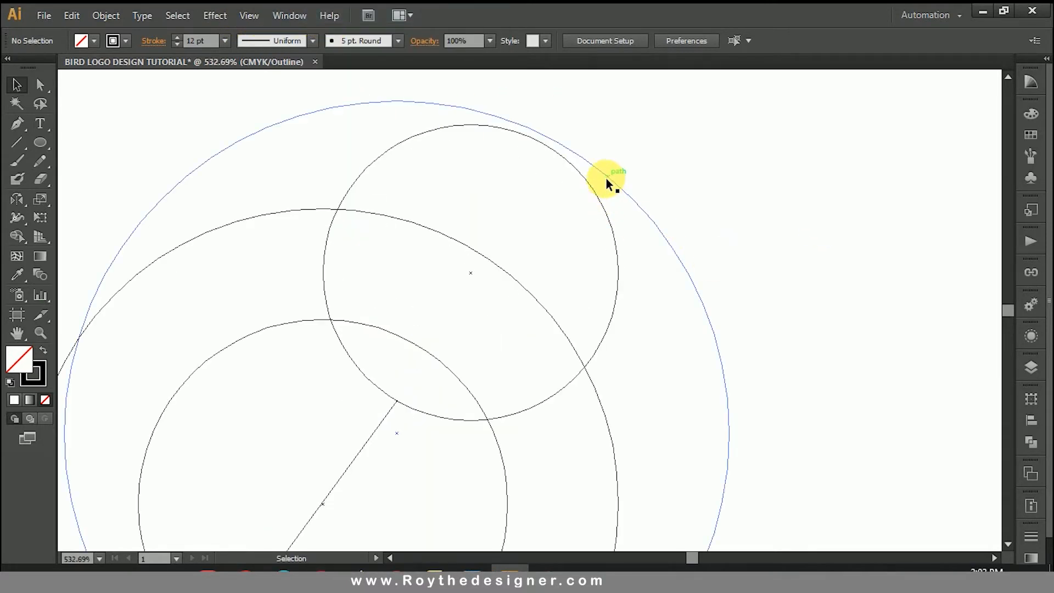
{"action": "left_click_drag", "start_coordinate": [606, 180], "coordinate": [606, 188]}
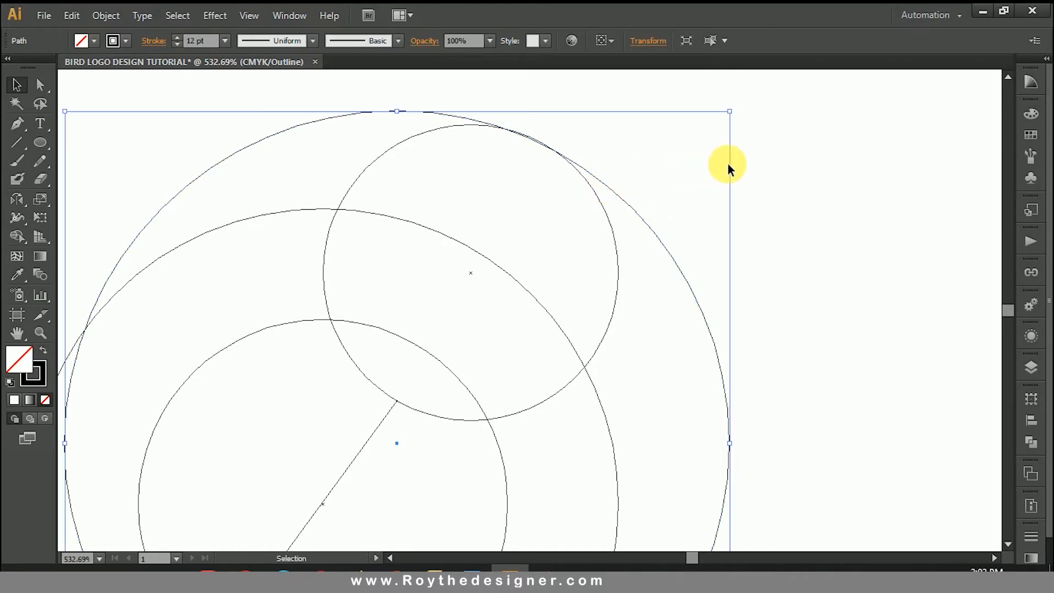
{"action": "key", "text": "ctrl+space"}
{"action": "left_click_drag", "start_coordinate": [353, 106], "coordinate": [699, 264]}
{"action": "left_click_drag", "start_coordinate": [734, 298], "coordinate": [740, 299]}
{"action": "key", "text": "ctrl+alt+space"}
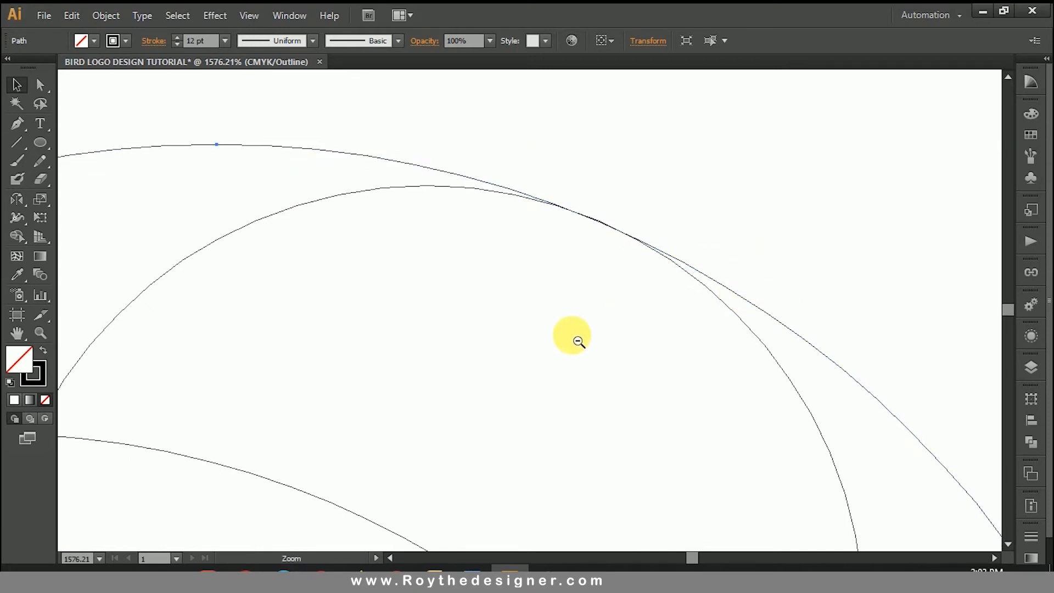
{"action": "left_click", "coordinate": [575, 338]}
{"action": "left_click", "coordinate": [536, 393]}
{"action": "key", "text": "space"}
{"action": "left_click_drag", "start_coordinate": [653, 351], "coordinate": [656, 327]}
- Switch the artwork display back to Preview view and deselect the large circle
{"action": "left_click", "coordinate": [214, 16]}
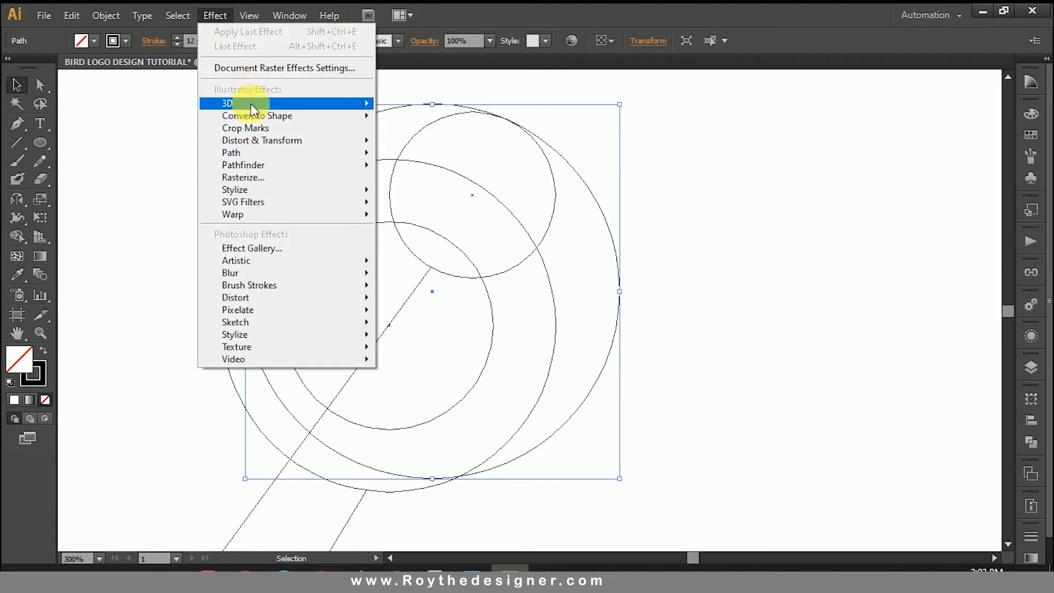
{"action": "mouse_move", "coordinate": [249, 15]}
{"action": "left_click", "coordinate": [308, 23]}
{"action": "key", "text": "ctrl+alt+space"}
{"action": "left_click", "coordinate": [478, 353]}
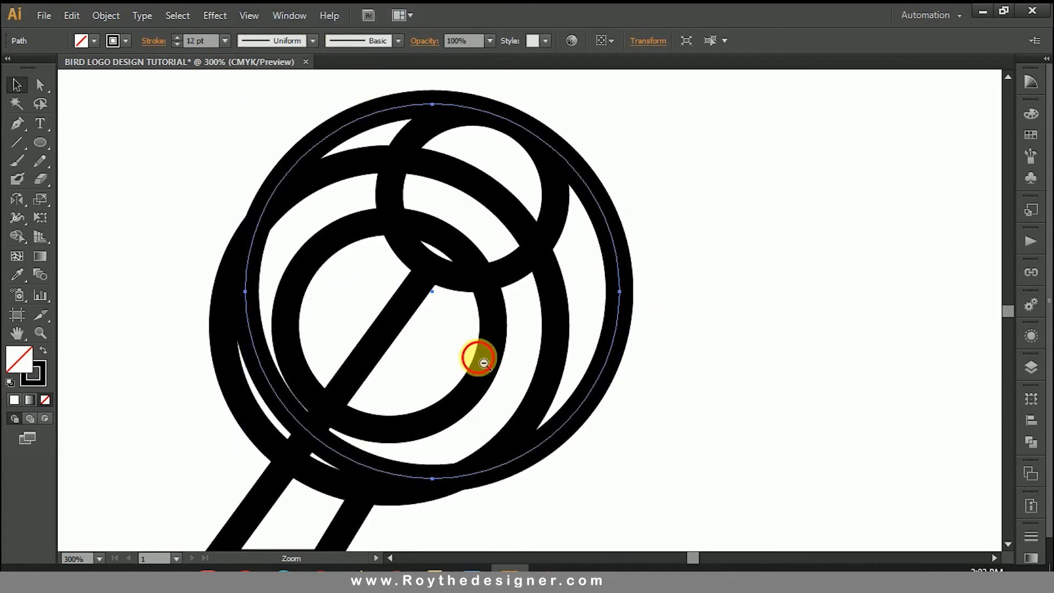
{"action": "key", "text": "space"}
{"action": "left_click_drag", "start_coordinate": [659, 350], "coordinate": [645, 342]}
{"action": "left_click", "coordinate": [671, 344]}
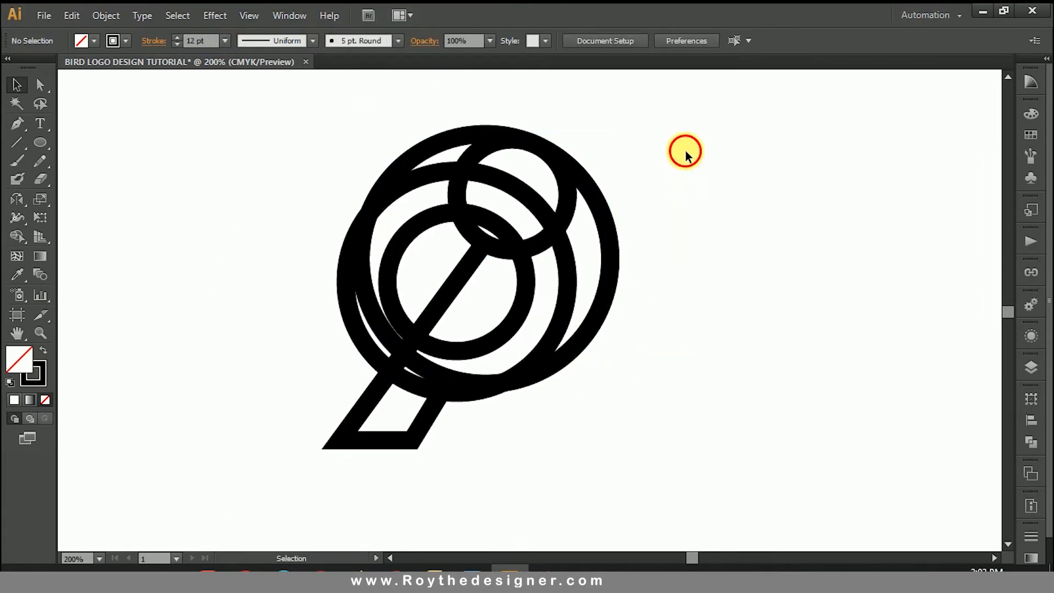
- Select all shapes and use the Shape Builder tool to remove the circle areas left of the head and tail line
{"action": "left_click_drag", "start_coordinate": [639, 180], "coordinate": [258, 349]}
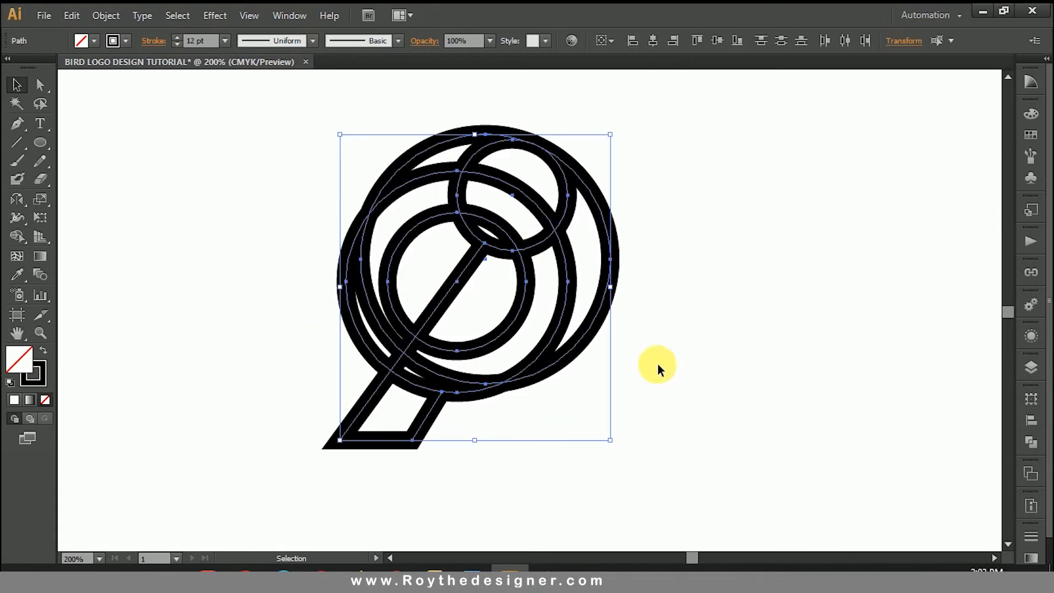
{"action": "left_click", "coordinate": [17, 236]}
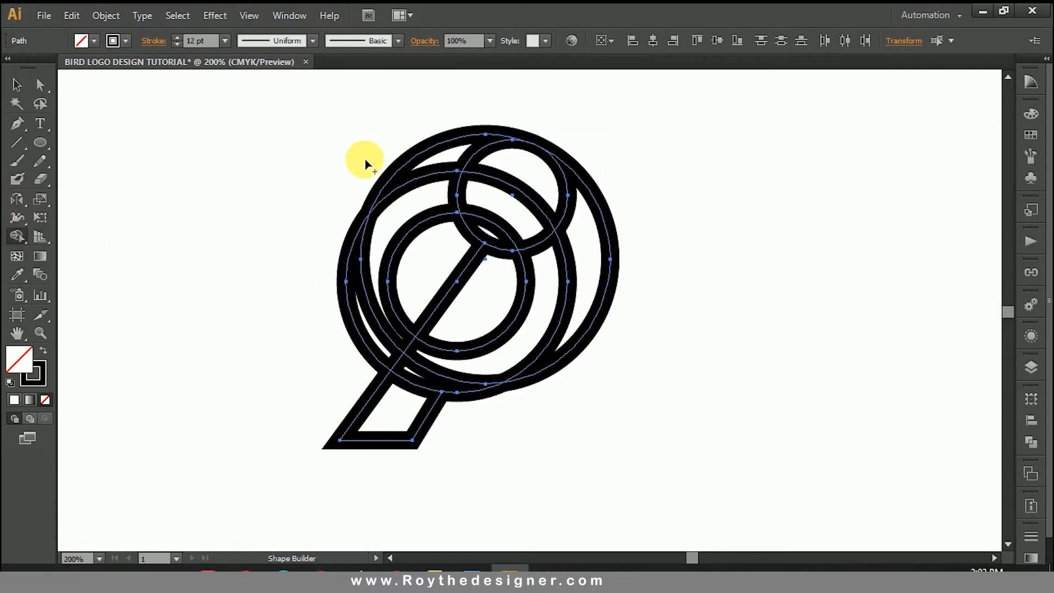
{"action": "left_click", "coordinate": [413, 201], "text": "alt"}
{"action": "left_click", "coordinate": [413, 269], "text": "alt"}
{"action": "left_click", "coordinate": [387, 290], "text": "alt"}
{"action": "left_click", "coordinate": [349, 307], "text": "alt"}
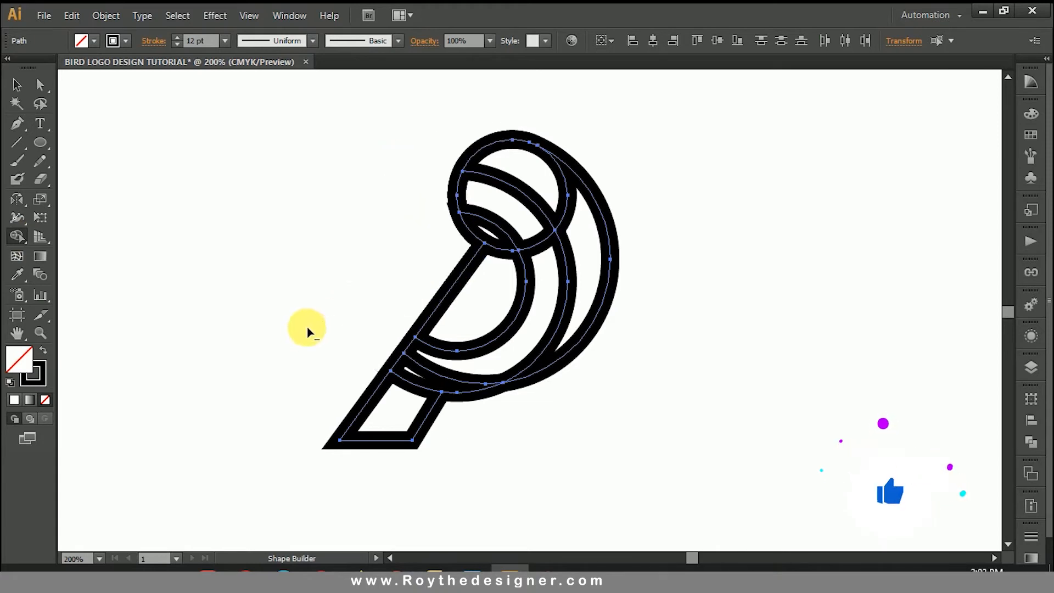
- Remove the arcs crossing inside the head circle and the thin sliver along the belly with the Shape Builder tool, leaving the artwork deselected
{"action": "left_click", "coordinate": [513, 186], "text": "alt"}
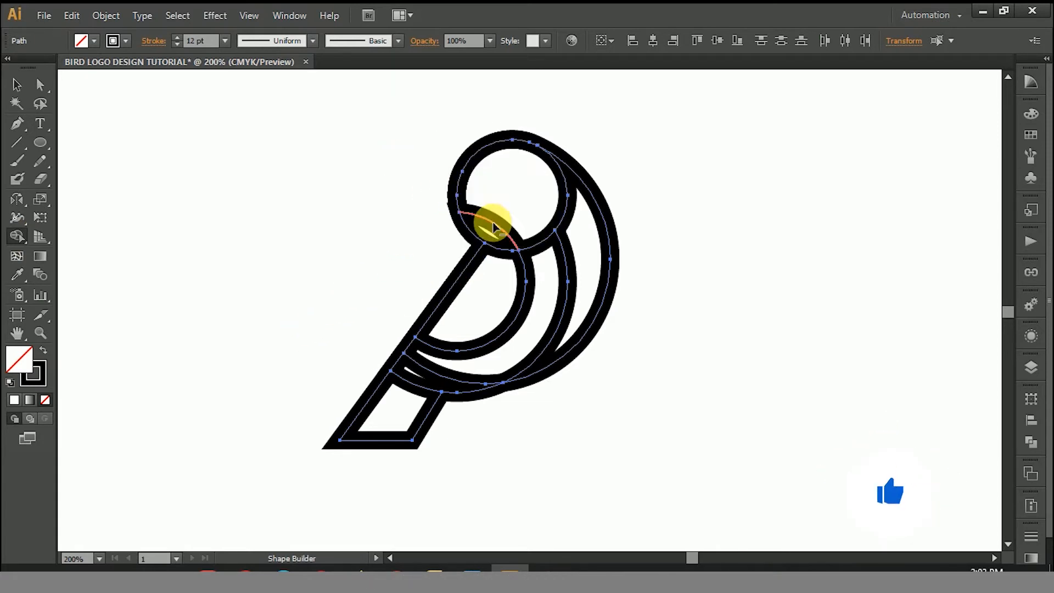
{"action": "left_click", "coordinate": [494, 227], "text": "alt"}
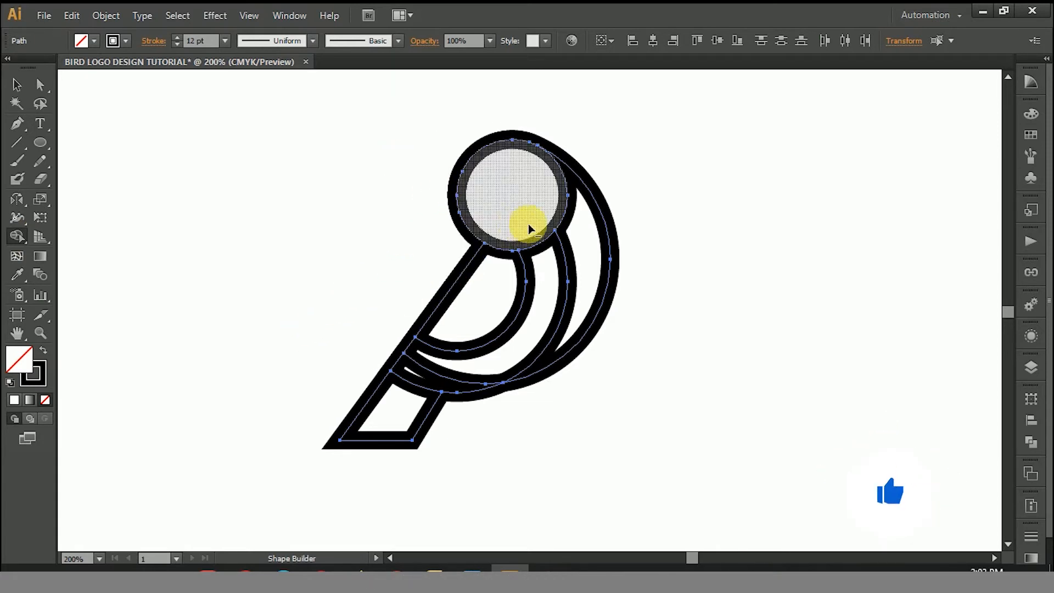
{"action": "left_click", "coordinate": [442, 376], "text": "alt"}
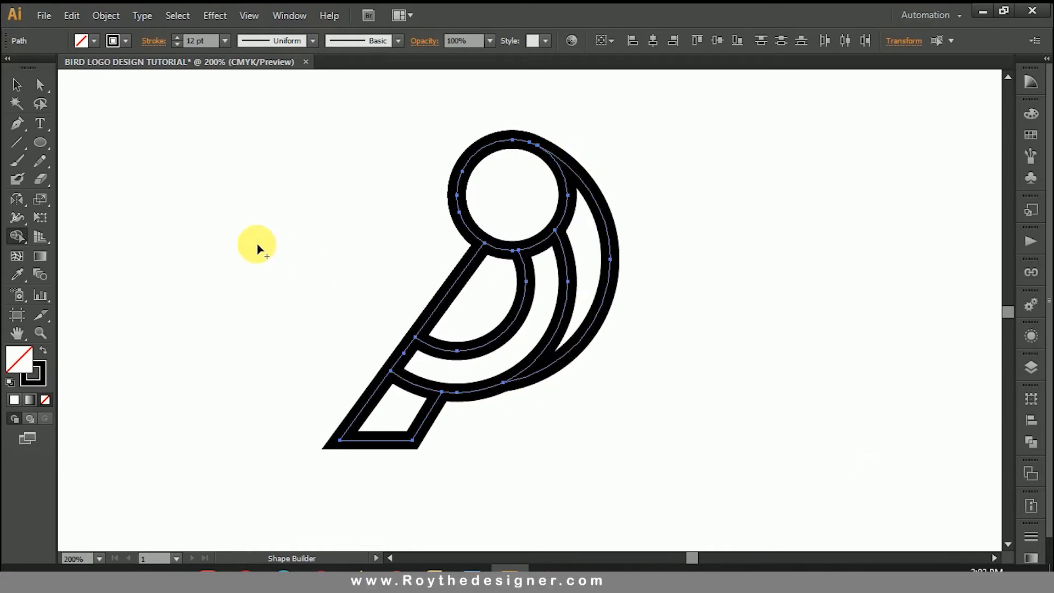
{"action": "left_click", "coordinate": [21, 86]}
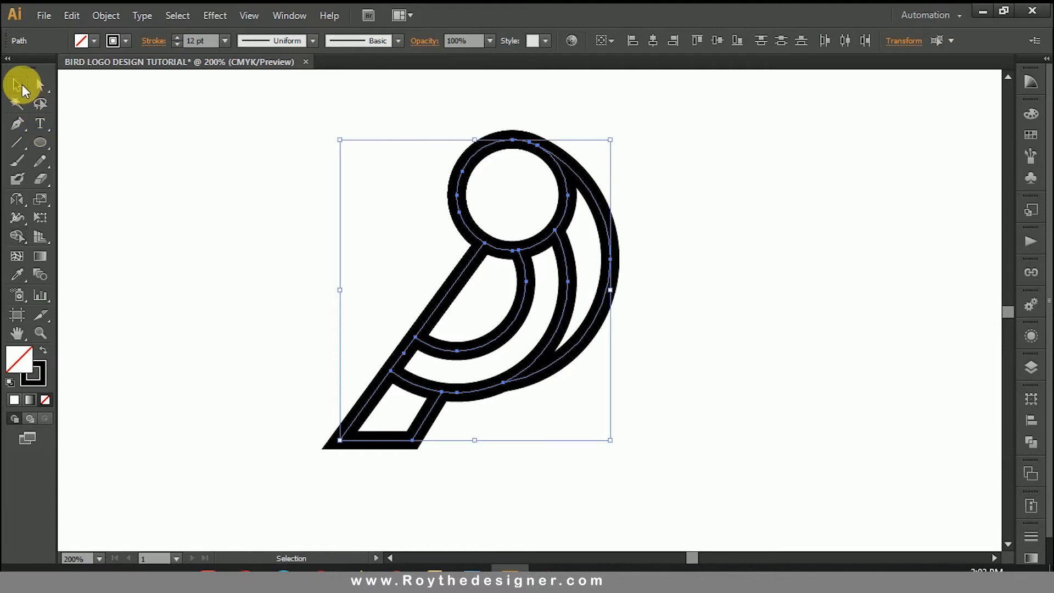
{"action": "left_click", "coordinate": [278, 179]}
- Draw two slanted legs with the Pen tool between the belly curve and the tail's base level, the left one about 0.49 in long
{"action": "left_click_drag", "start_coordinate": [336, 260], "coordinate": [326, 247]}
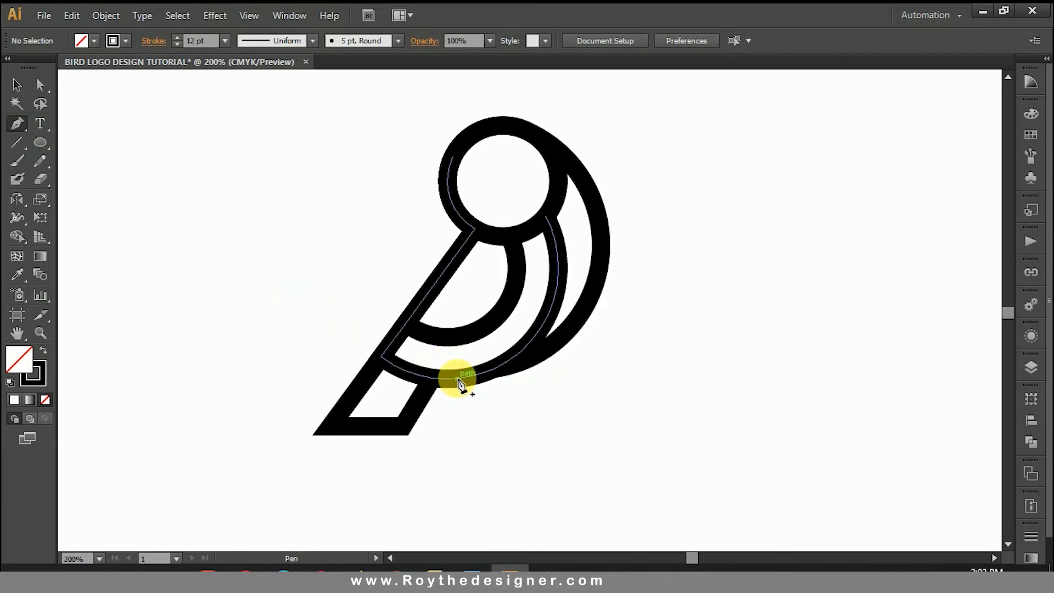
{"action": "left_click", "coordinate": [457, 378]}
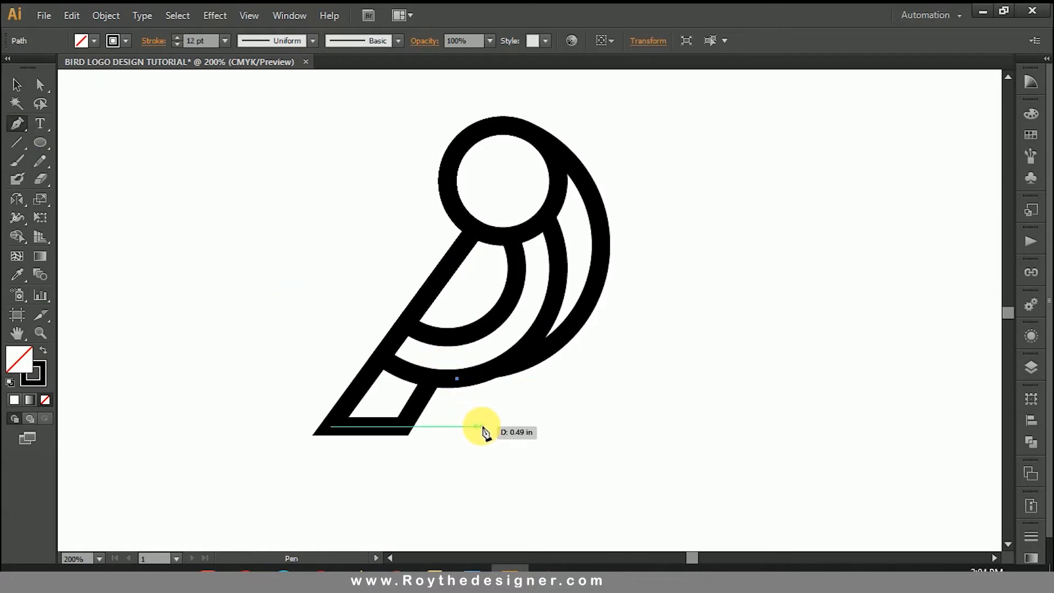
{"action": "left_click", "coordinate": [481, 426]}
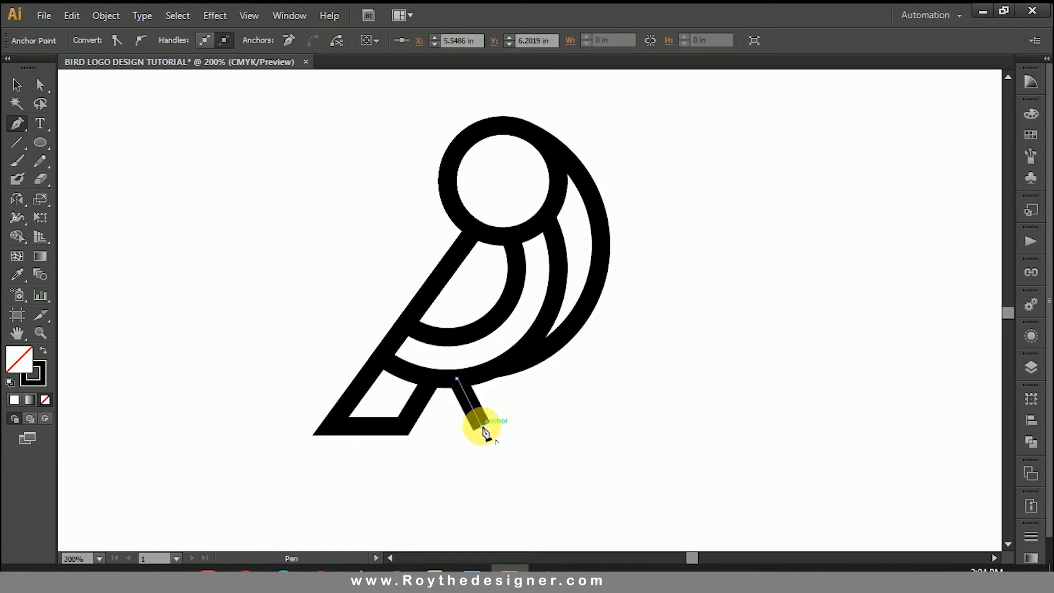
{"action": "left_click", "coordinate": [527, 423], "text": "ctrl"}
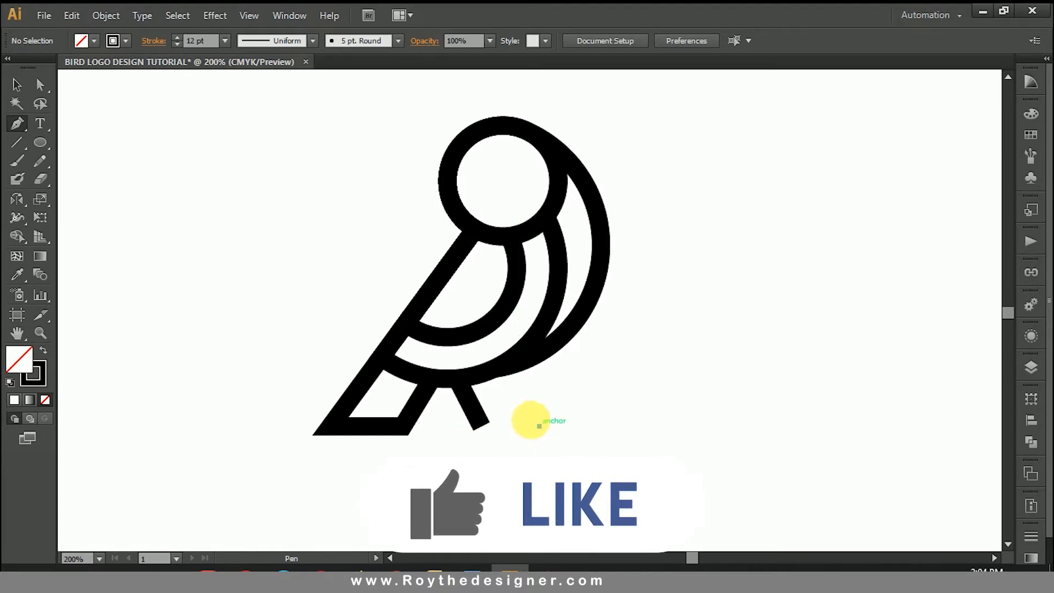
{"action": "left_click", "coordinate": [539, 426]}
{"action": "left_click", "coordinate": [508, 375]}
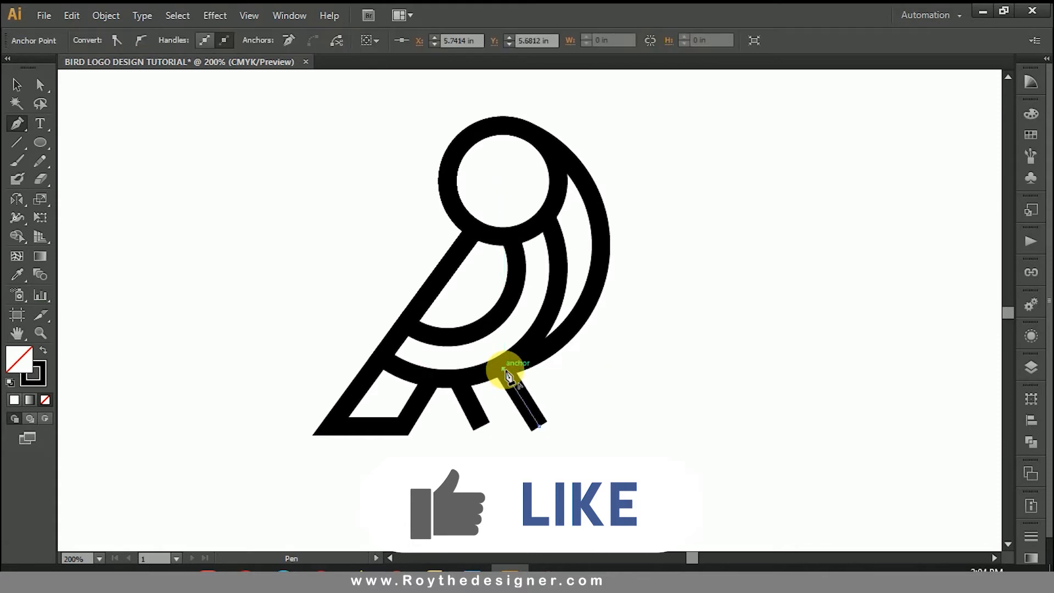
{"action": "left_click", "coordinate": [588, 471], "text": "ctrl"}
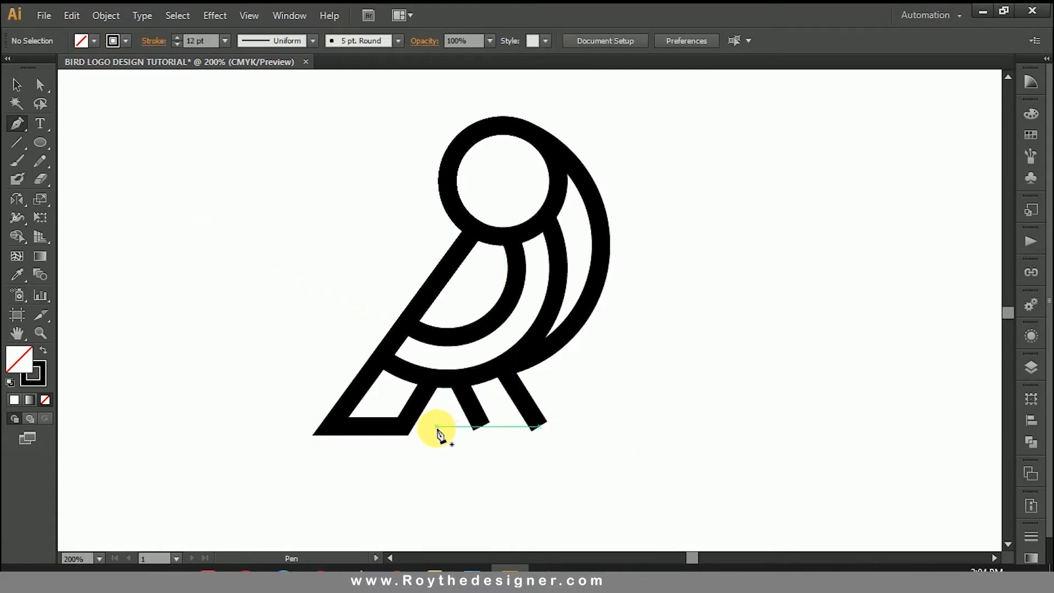
- Draw a straight horizontal perch line under both legs, level with the tail's base and extending past each foot
{"action": "left_click", "coordinate": [436, 427]}
{"action": "left_click", "coordinate": [581, 426]}
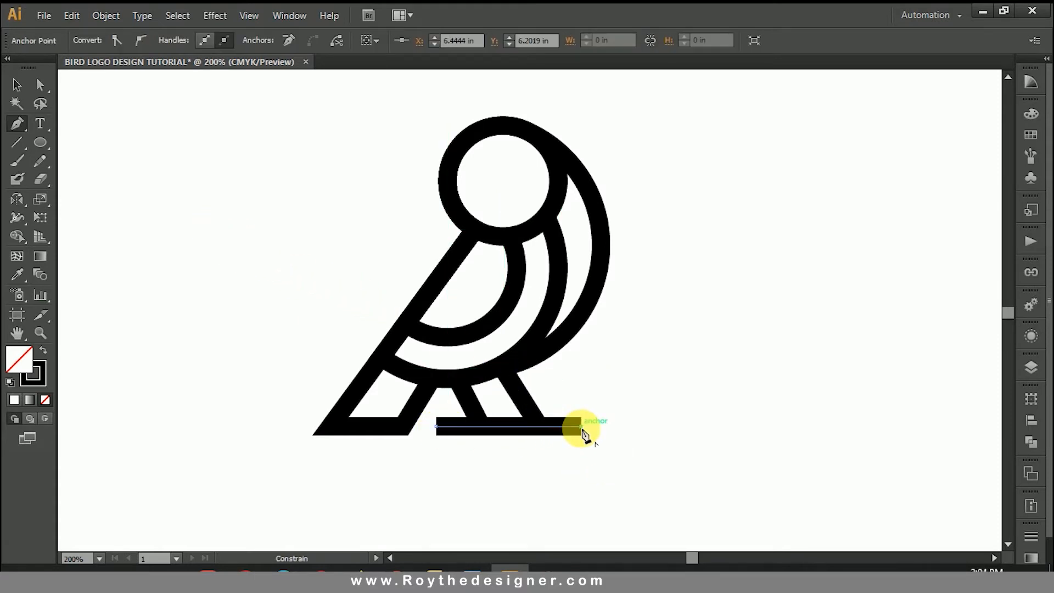
{"action": "left_click", "coordinate": [17, 85]}
{"action": "left_click", "coordinate": [648, 332]}
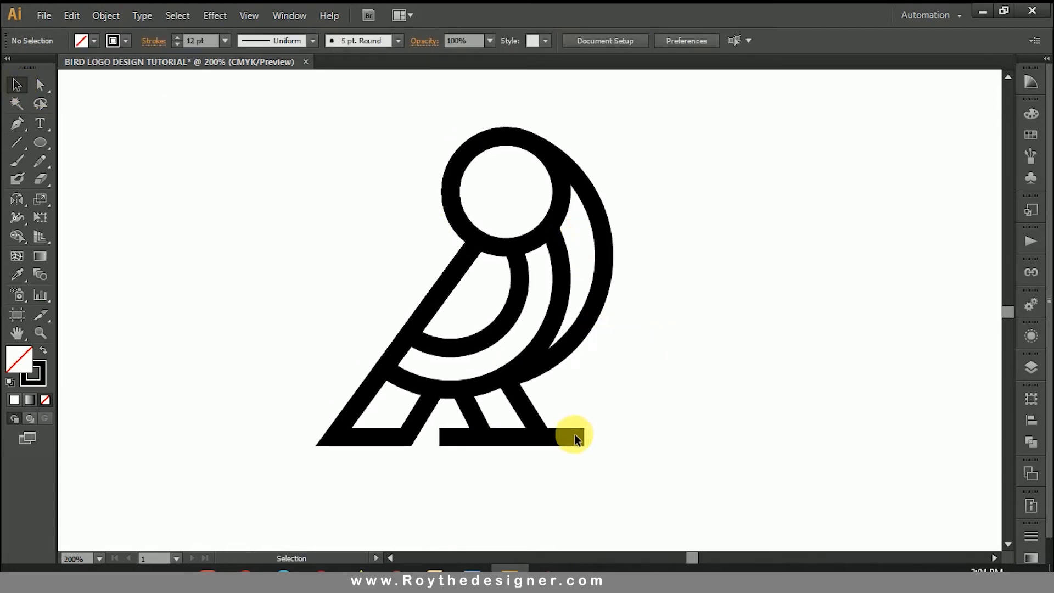
- Move the right leg slightly left, closer to the other leg, and deselect it
{"action": "left_click_drag", "start_coordinate": [519, 404], "coordinate": [506, 410]}
{"action": "left_click", "coordinate": [644, 374]}
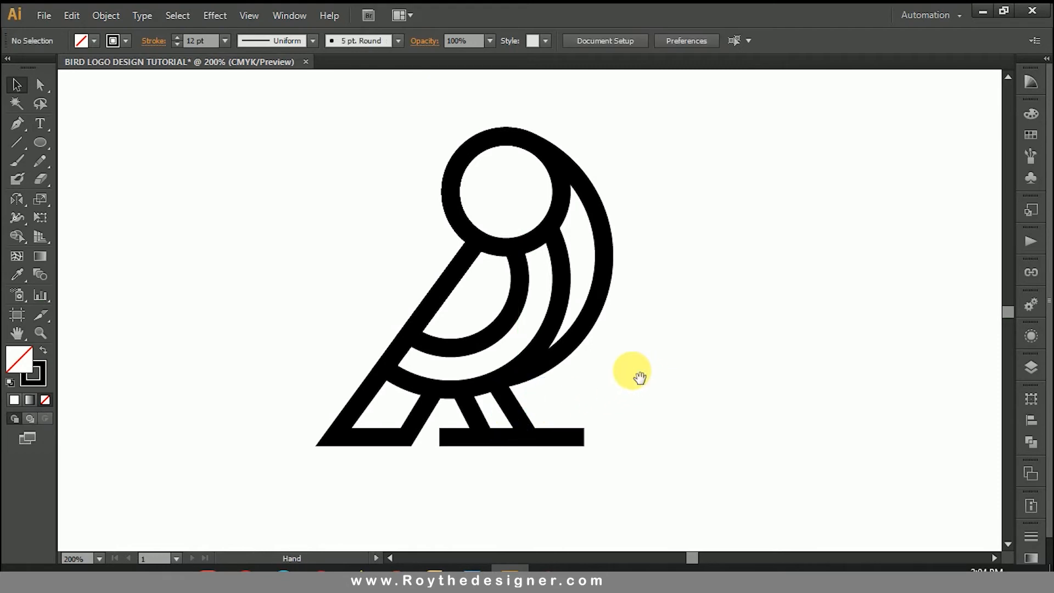
{"action": "left_click_drag", "start_coordinate": [639, 374], "coordinate": [645, 377]}
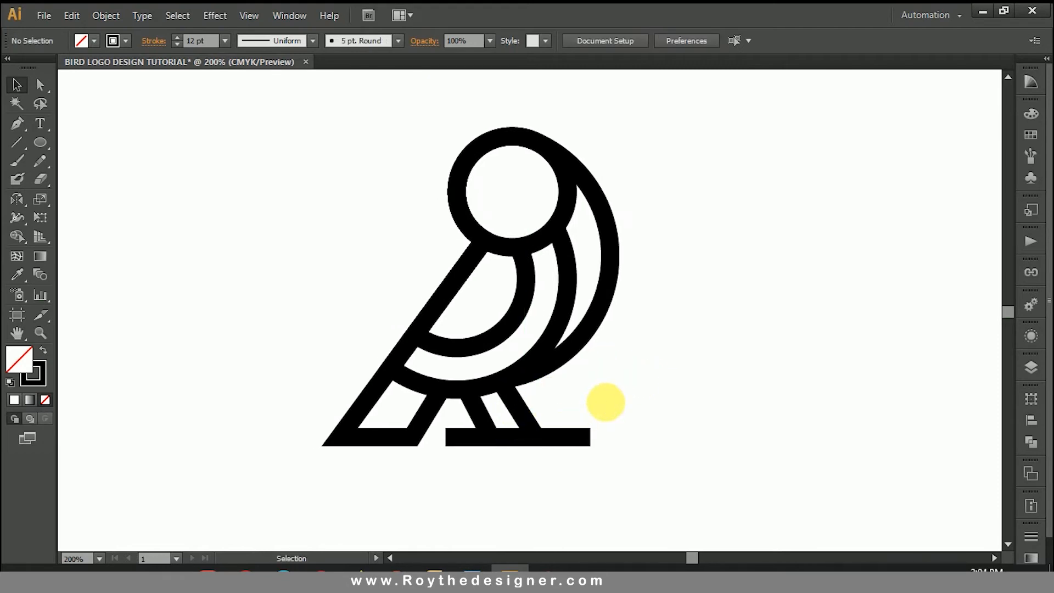
- Draw a small eye circle from the head's centre and swap its fill and stroke to make it solid black without an outline
{"action": "left_click", "coordinate": [40, 144]}
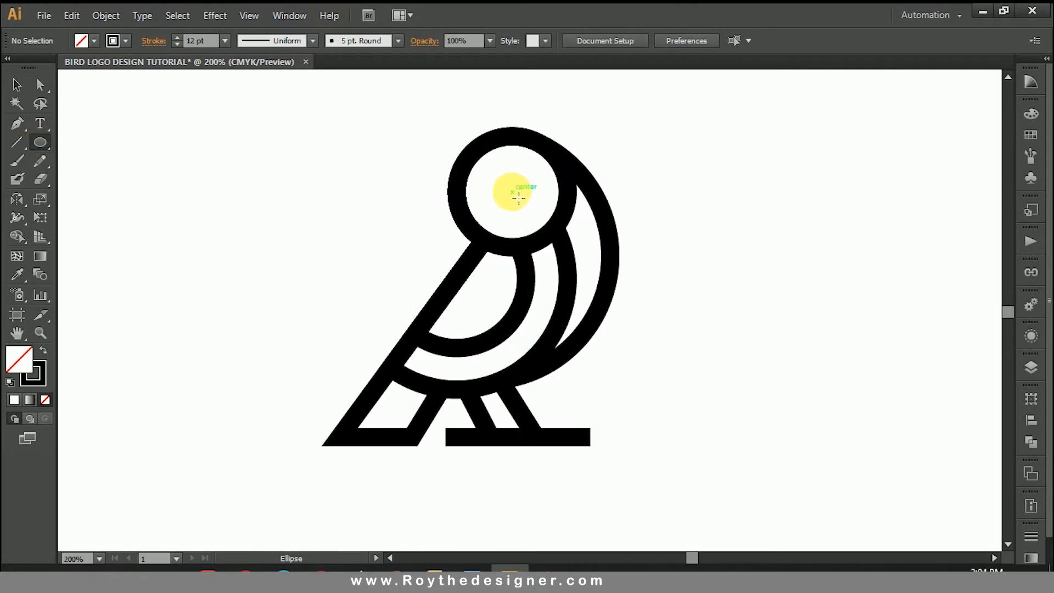
{"action": "left_click_drag", "start_coordinate": [512, 193], "coordinate": [532, 213]}
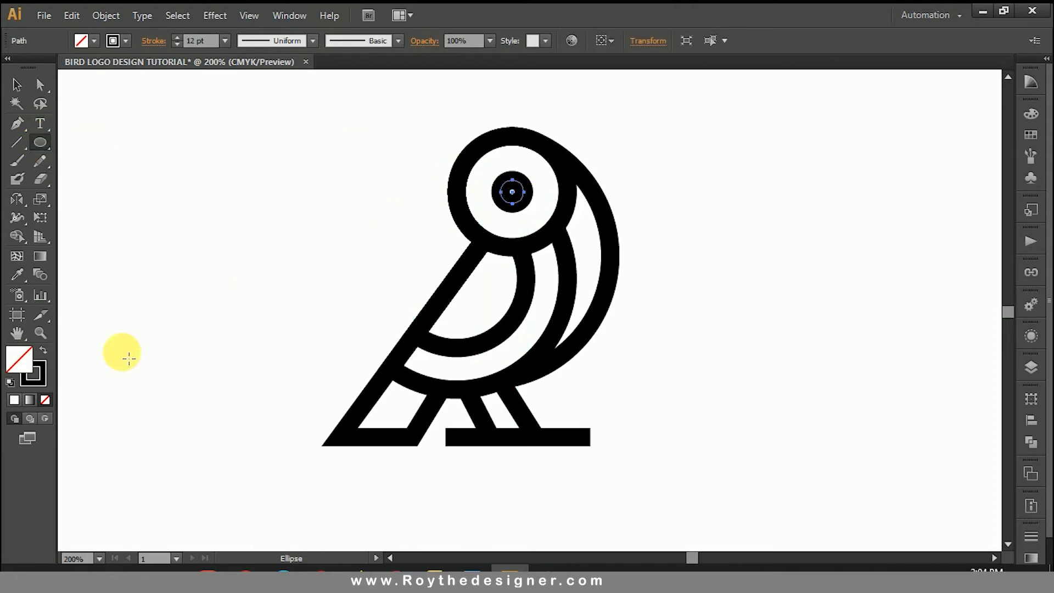
{"action": "left_click", "coordinate": [47, 354]}
- Move the black eye circle slightly left and down from the head's centre and deselect it
{"action": "left_click", "coordinate": [17, 84]}
{"action": "mouse_move", "coordinate": [411, 129]}
{"action": "left_mouse_down"}
{"action": "mouse_move", "coordinate": [544, 193]}
{"action": "mouse_move", "coordinate": [628, 287]}
{"action": "left_mouse_up"}
{"action": "left_click_drag", "start_coordinate": [546, 268], "coordinate": [519, 272]}
{"action": "left_click", "coordinate": [541, 229]}
{"action": "left_click", "coordinate": [532, 341], "text": "ctrl+alt"}
{"action": "left_click", "coordinate": [555, 341], "text": "ctrl+alt"}
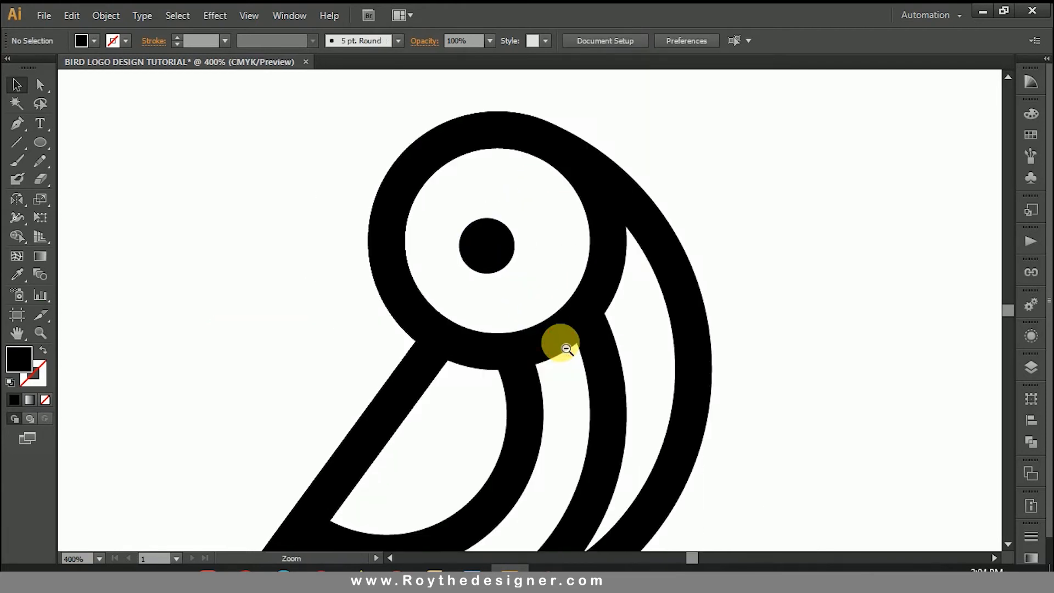
{"action": "left_click", "coordinate": [562, 344], "text": "ctrl+alt"}
{"action": "left_click_drag", "start_coordinate": [575, 333], "coordinate": [598, 282]}
{"action": "left_click", "coordinate": [553, 325], "text": "ctrl+alt"}
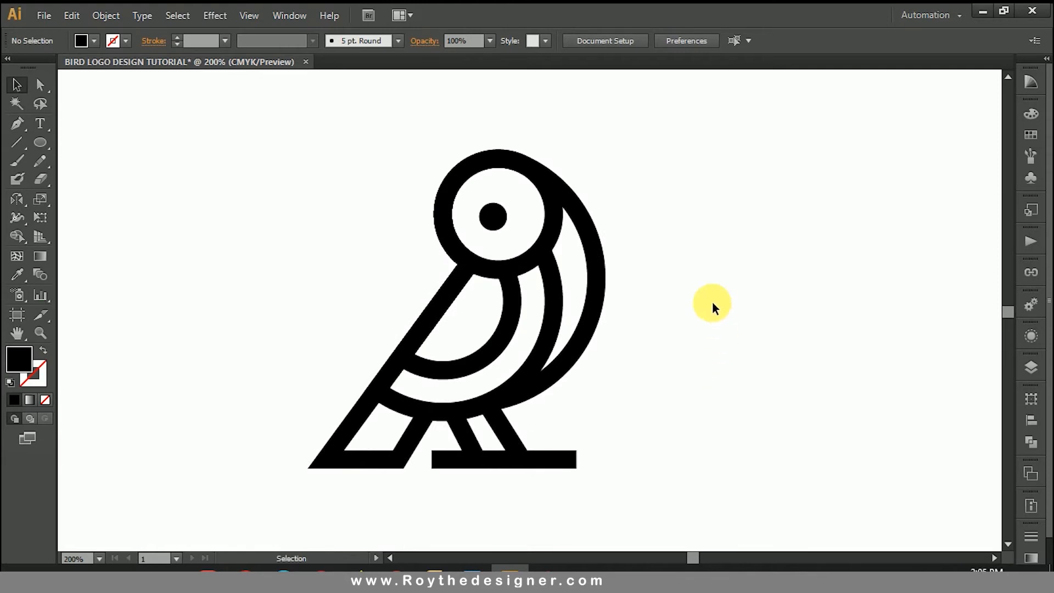
{"action": "left_click_drag", "start_coordinate": [671, 333], "coordinate": [680, 324]}
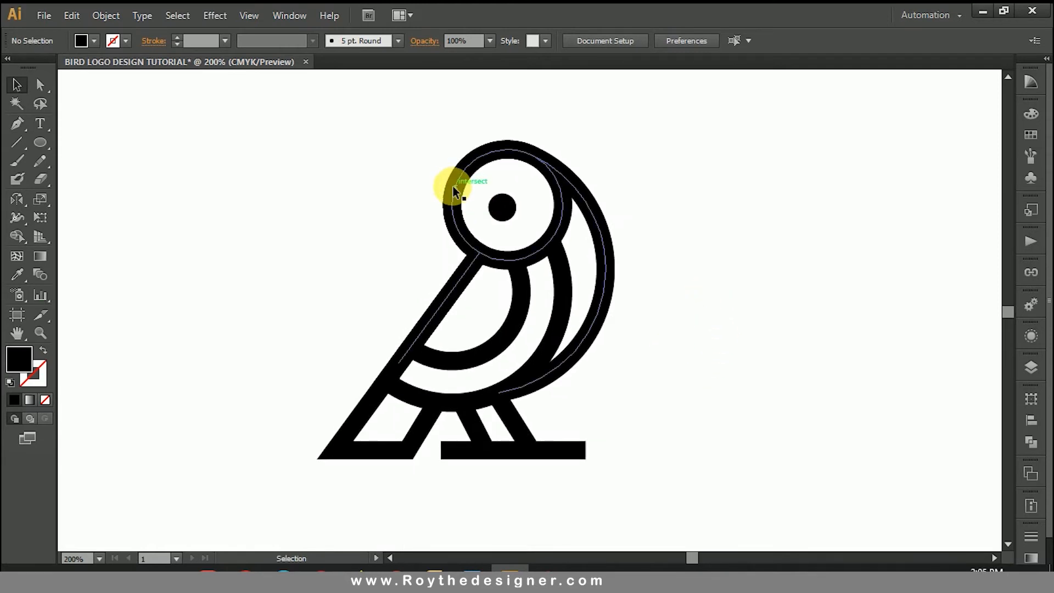
- Select the whole bird and expand its fills and strokes into shapes
{"action": "left_click_drag", "start_coordinate": [243, 146], "coordinate": [729, 515]}
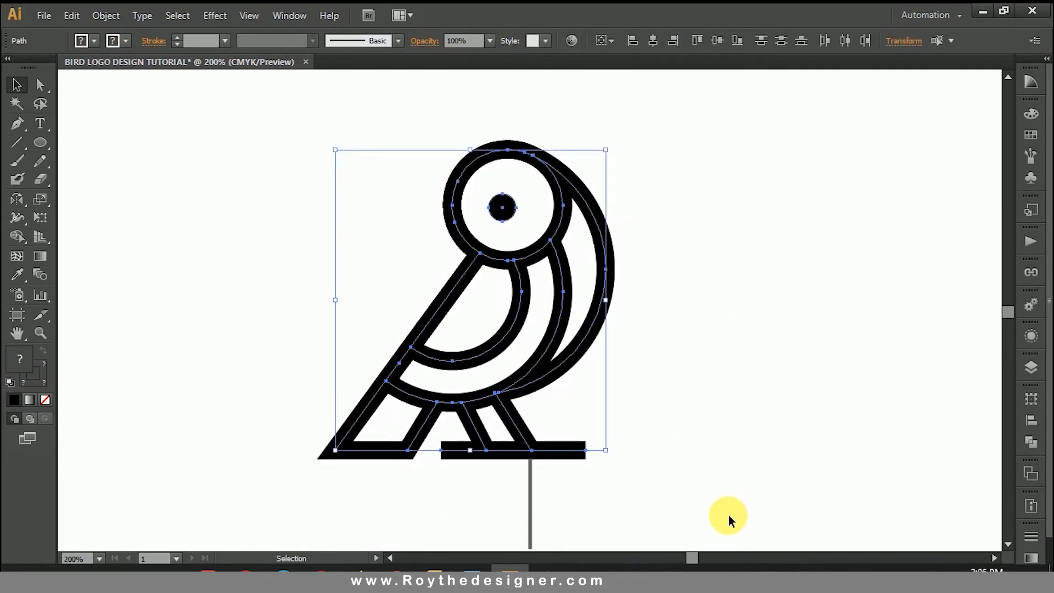
{"action": "left_click", "coordinate": [214, 15]}
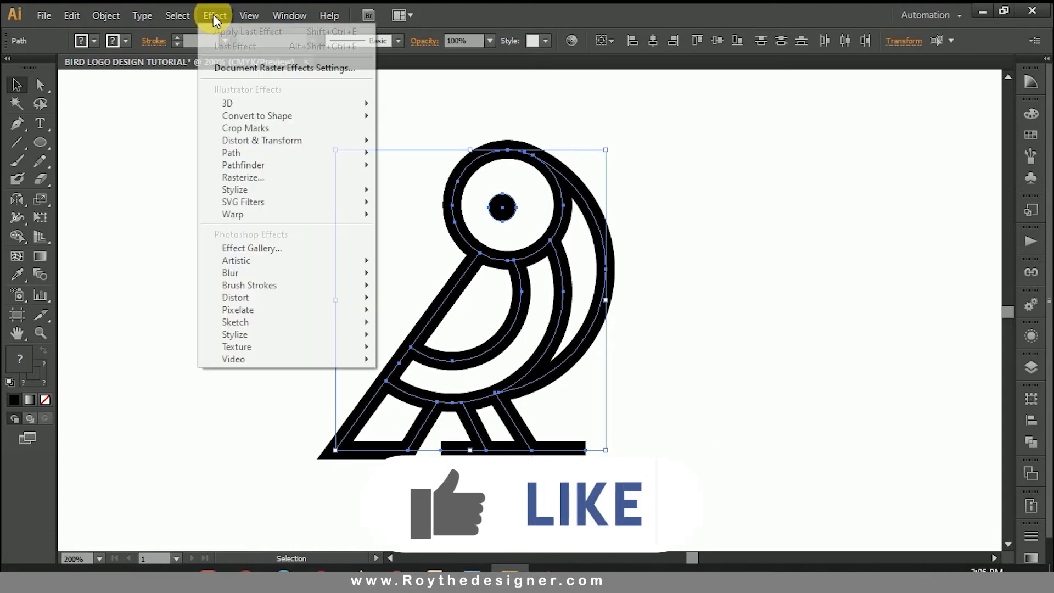
{"action": "mouse_move", "coordinate": [105, 15]}
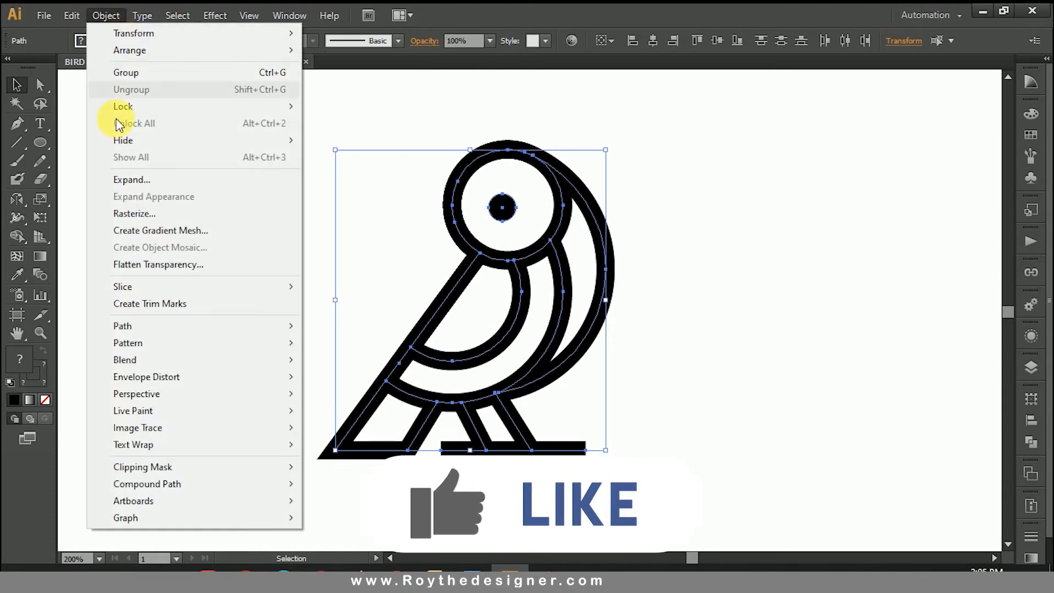
{"action": "left_click", "coordinate": [132, 179]}
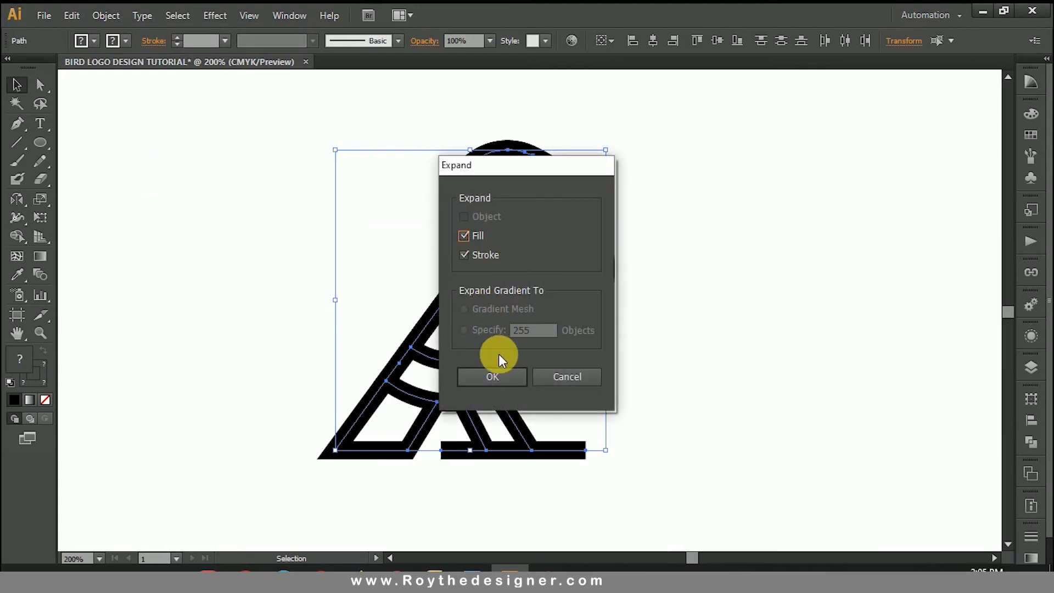
{"action": "left_click", "coordinate": [502, 375]}
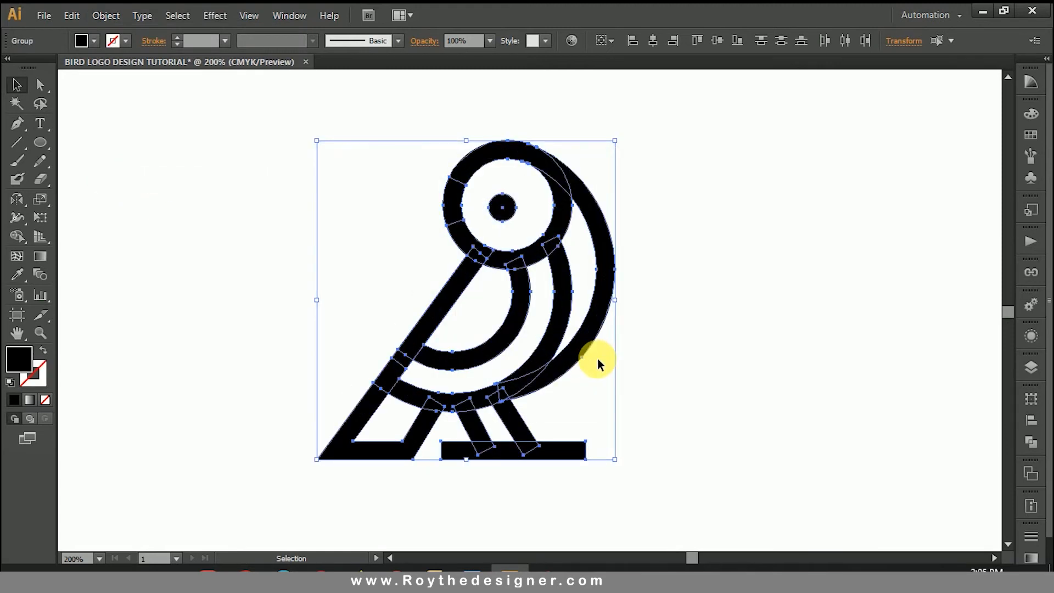
- Merge the expanded bird shapes into one with Pathfinder Unite and deselect the result
{"action": "left_click", "coordinate": [1030, 423]}
{"action": "left_click", "coordinate": [1031, 442]}
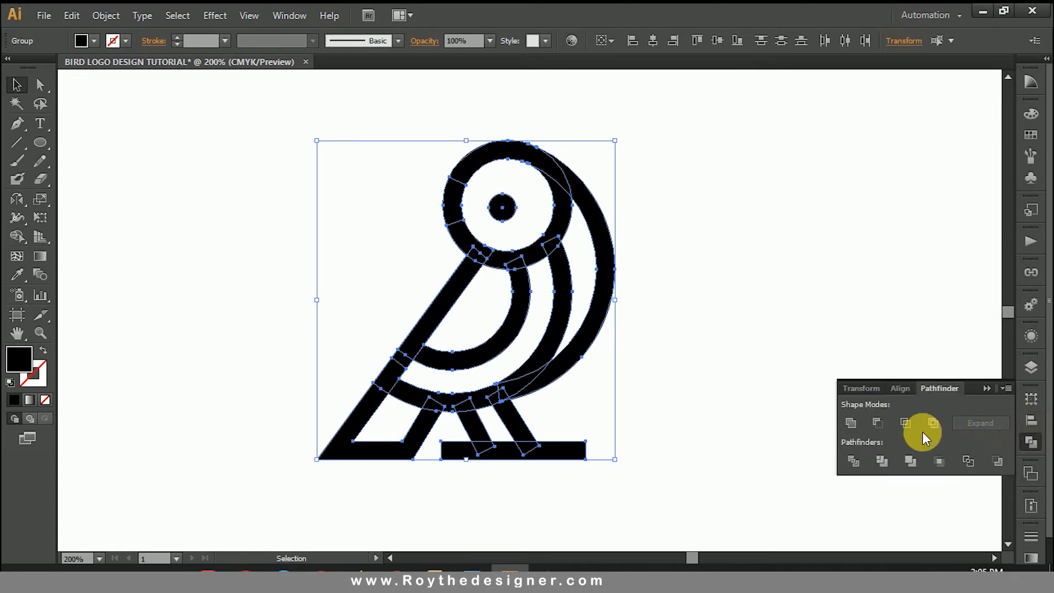
{"action": "left_click", "coordinate": [849, 423]}
{"action": "left_click", "coordinate": [786, 273]}
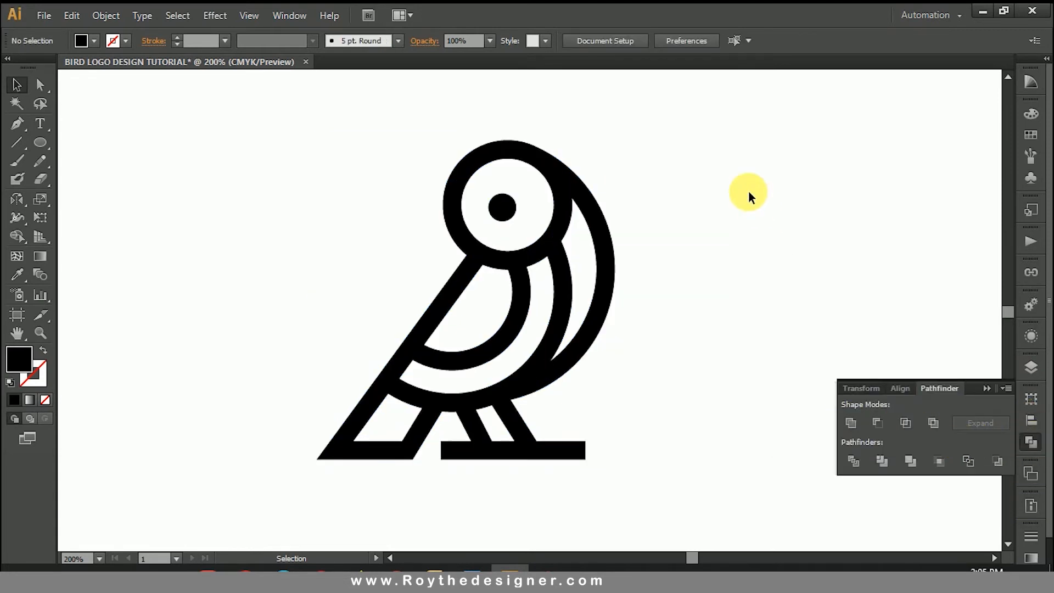
- Draw a solid black pointed beak on the left edge of the bird's head with the Pen tool
{"action": "left_click", "coordinate": [1030, 441]}
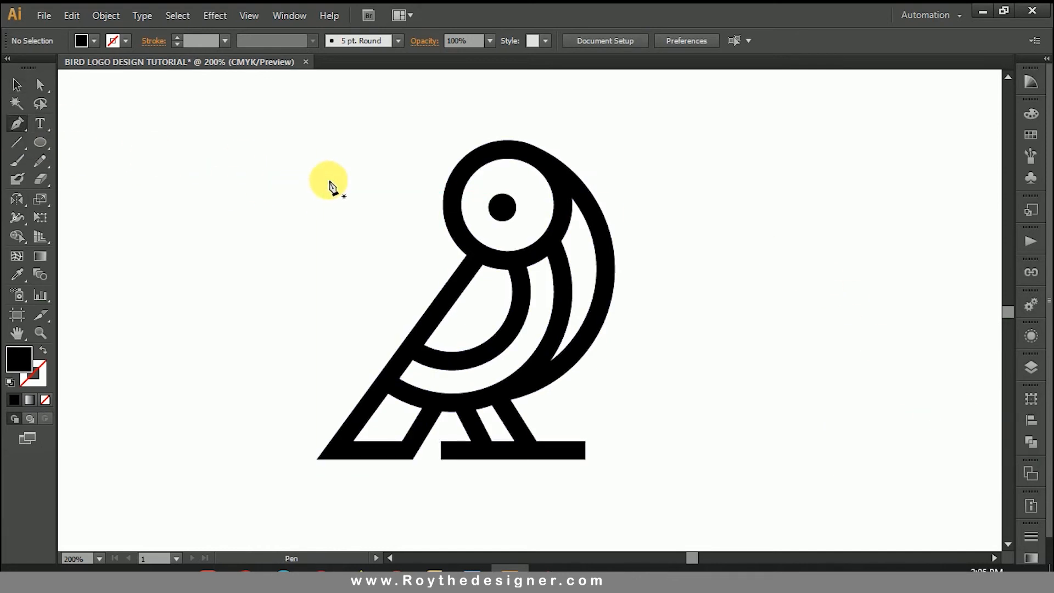
{"action": "left_click", "coordinate": [452, 170]}
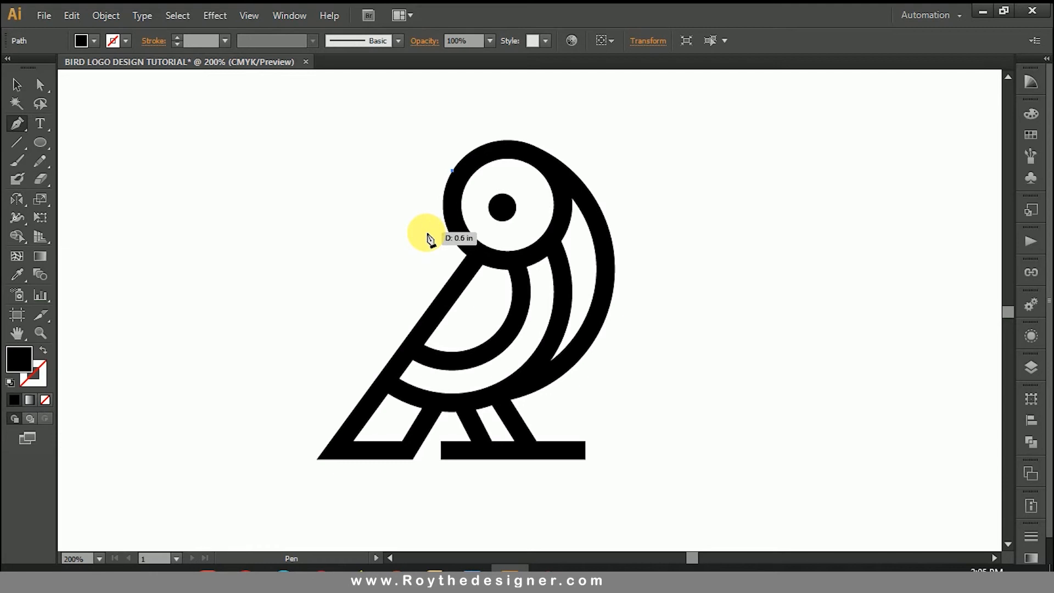
{"action": "left_click", "coordinate": [426, 233]}
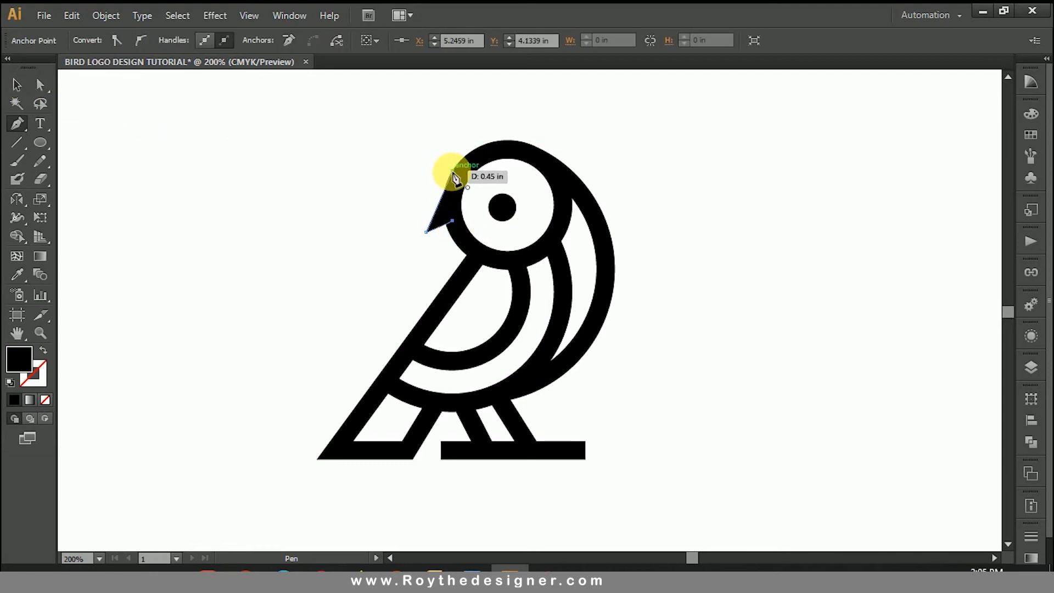
{"action": "left_click", "coordinate": [452, 171]}
{"action": "left_click", "coordinate": [16, 84]}
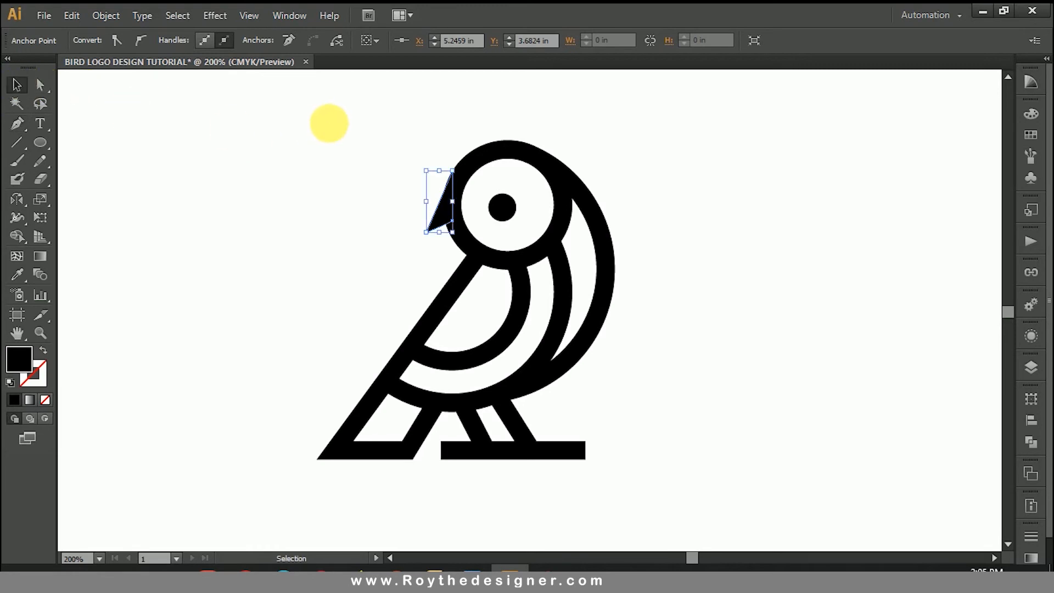
- Switch the artwork to Outline view with the beak area magnified
{"action": "left_click_drag", "start_coordinate": [423, 141], "coordinate": [538, 285]}
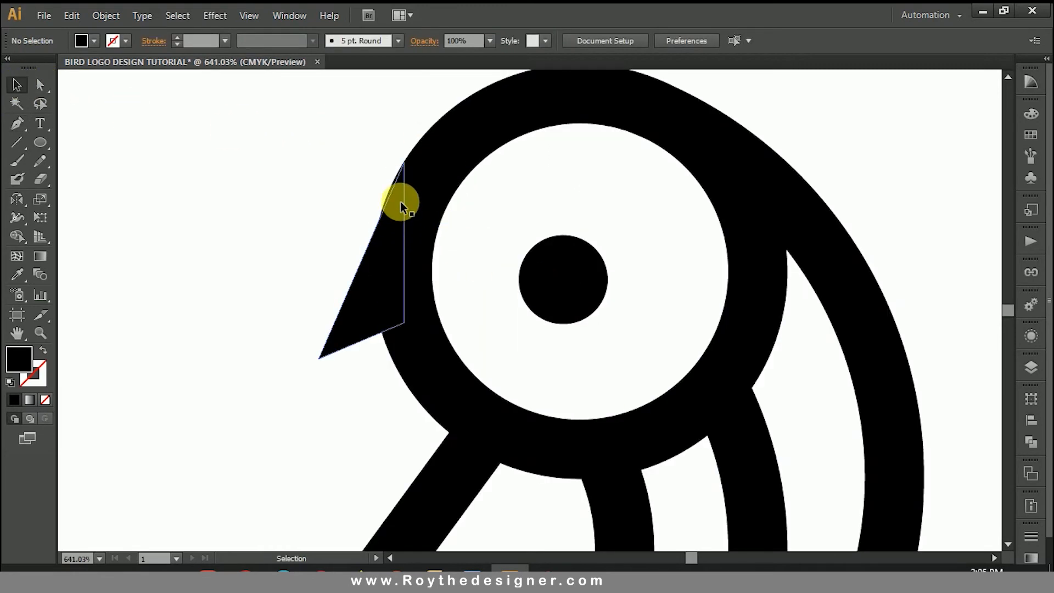
{"action": "key", "text": "a"}
{"action": "left_click", "coordinate": [221, 15]}
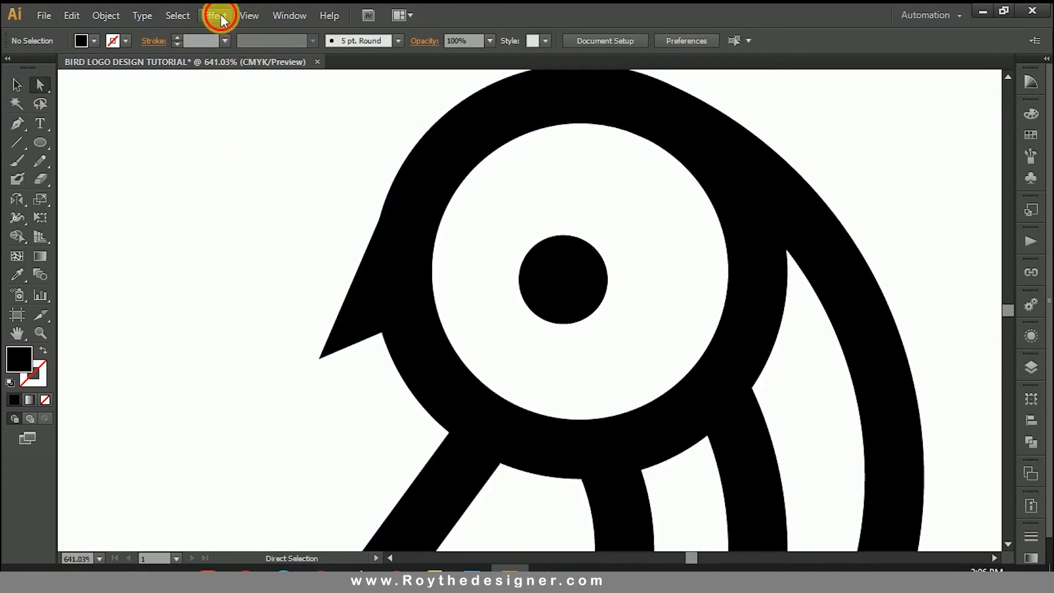
{"action": "mouse_move", "coordinate": [239, 14]}
{"action": "left_click", "coordinate": [351, 15]}
{"action": "left_click_drag", "start_coordinate": [345, 154], "coordinate": [549, 311]}
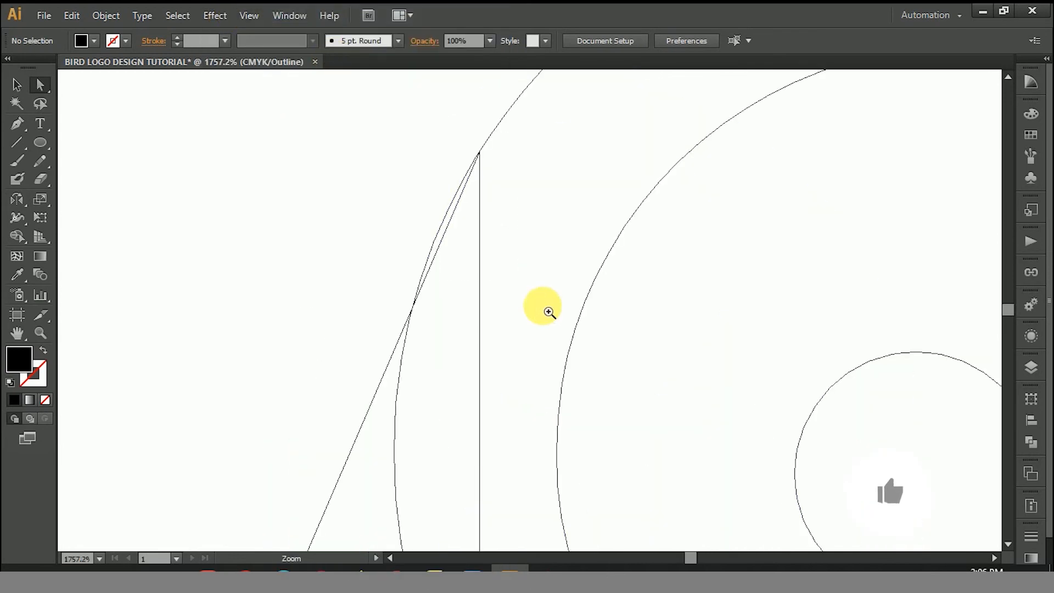
{"action": "left_click", "coordinate": [421, 376], "text": "ctrl+alt"}
{"action": "left_click", "coordinate": [486, 396], "text": "ctrl+alt"}
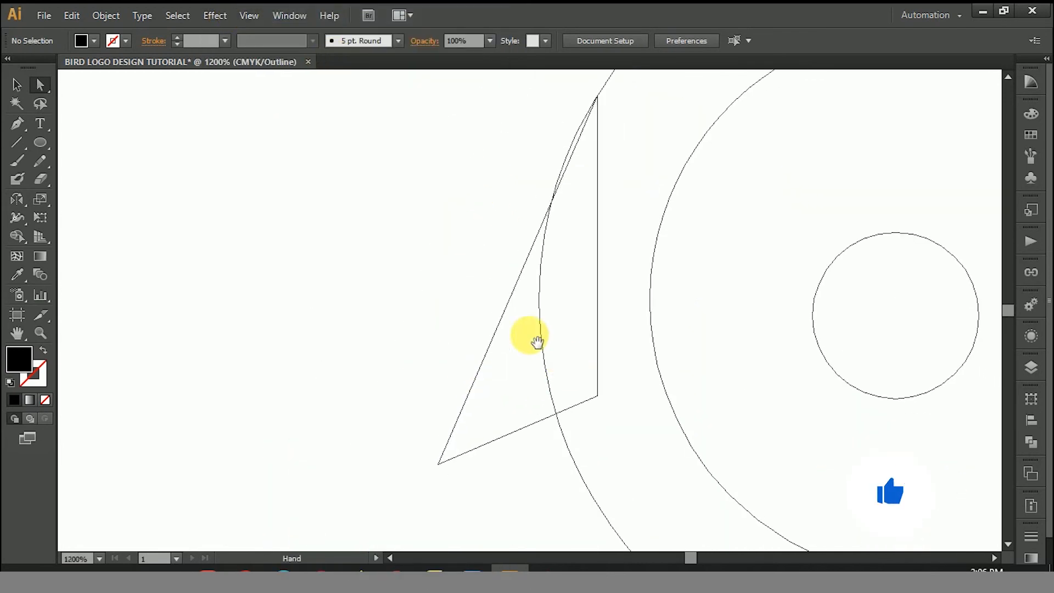
- Move the beak's tip anchor outward to about X 4.94 in, Y 4.25 in and return the artwork to Preview view
{"action": "left_click", "coordinate": [38, 84]}
{"action": "left_click", "coordinate": [441, 465]}
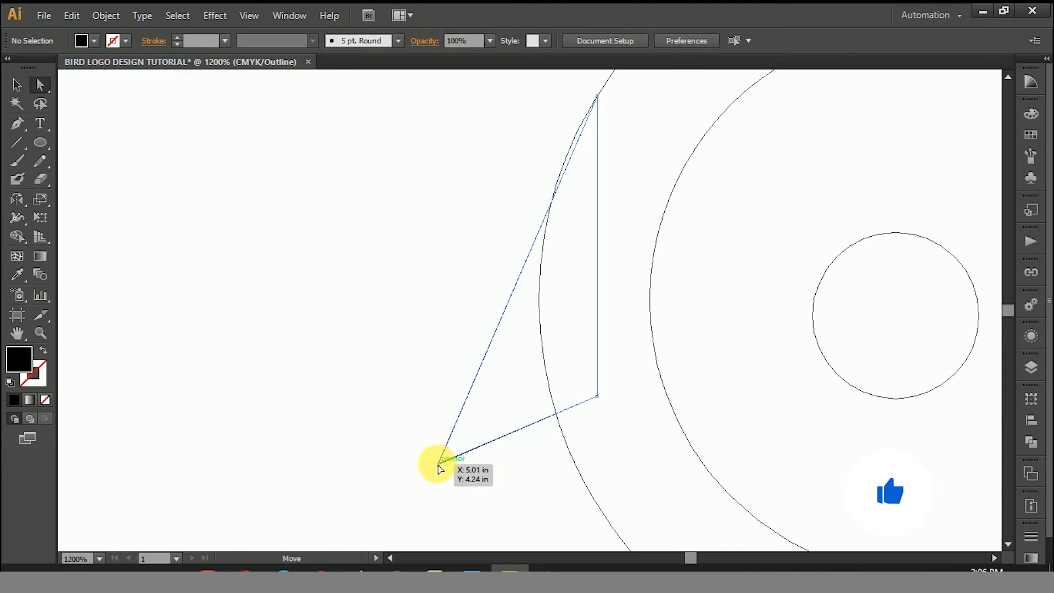
{"action": "left_click_drag", "start_coordinate": [438, 466], "coordinate": [395, 476]}
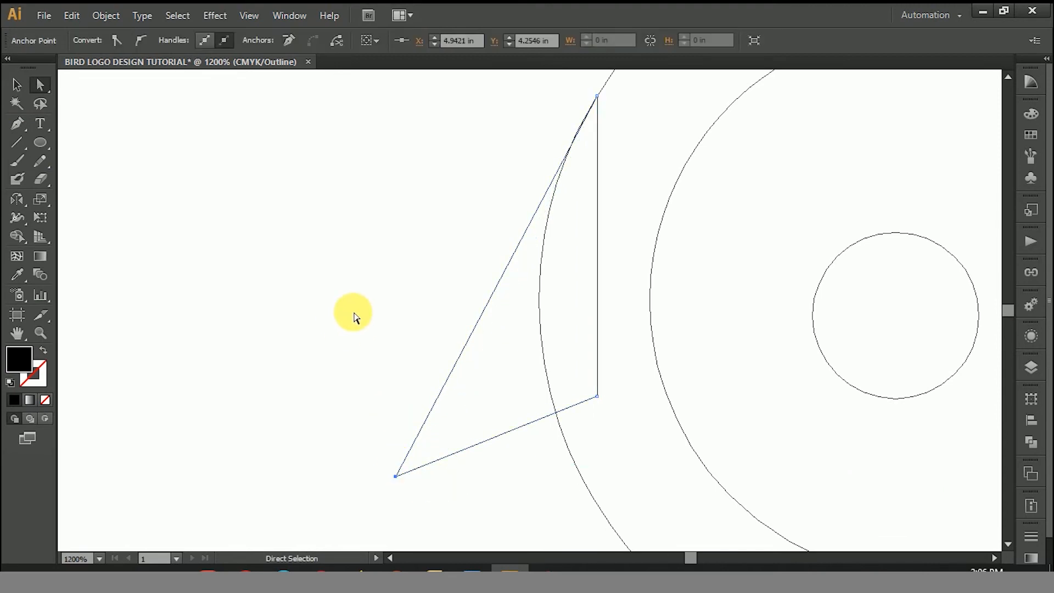
{"action": "left_click", "coordinate": [354, 317]}
{"action": "scroll", "coordinate": [549, 384], "scroll_direction": "down", "scroll_amount": 3}
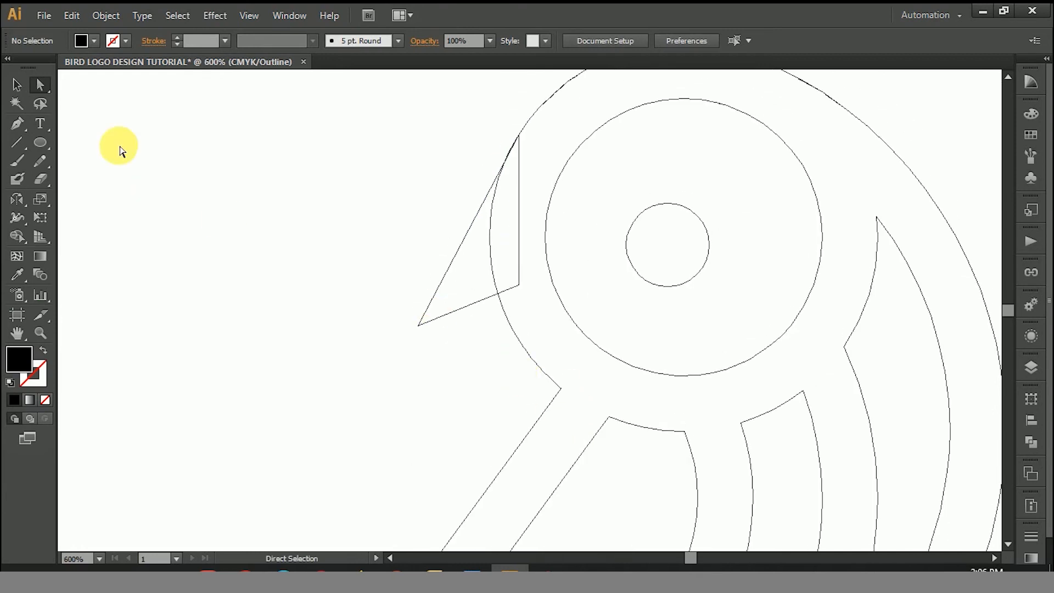
{"action": "left_click", "coordinate": [246, 15]}
{"action": "left_click", "coordinate": [295, 15]}
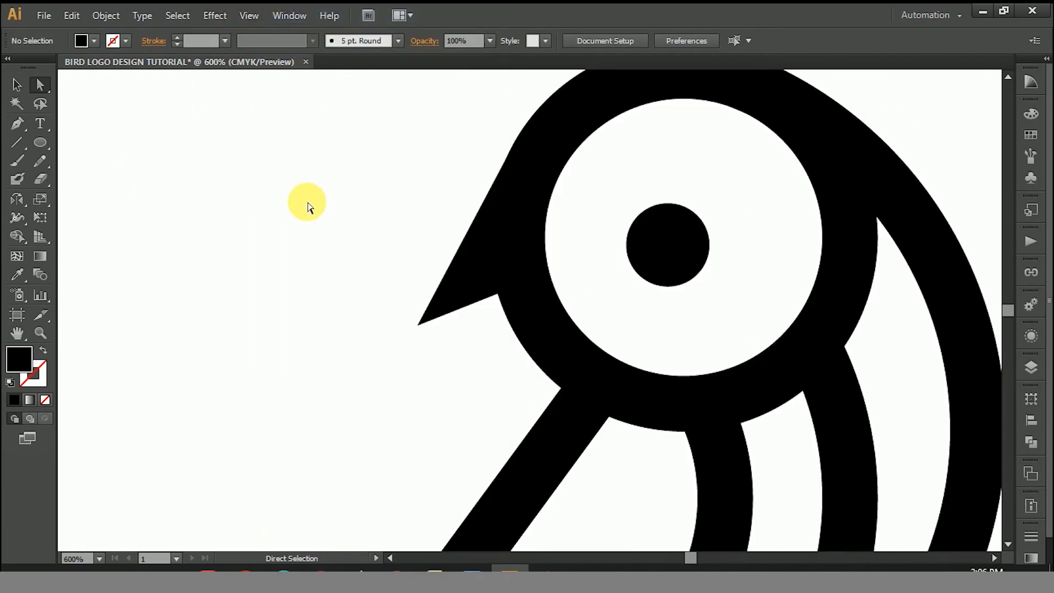
- Slant the left end of the perch by moving its upper corner anchor inward
{"action": "left_click", "coordinate": [507, 287], "text": "ctrl+alt"}
{"action": "left_click", "coordinate": [595, 318], "text": "ctrl+alt"}
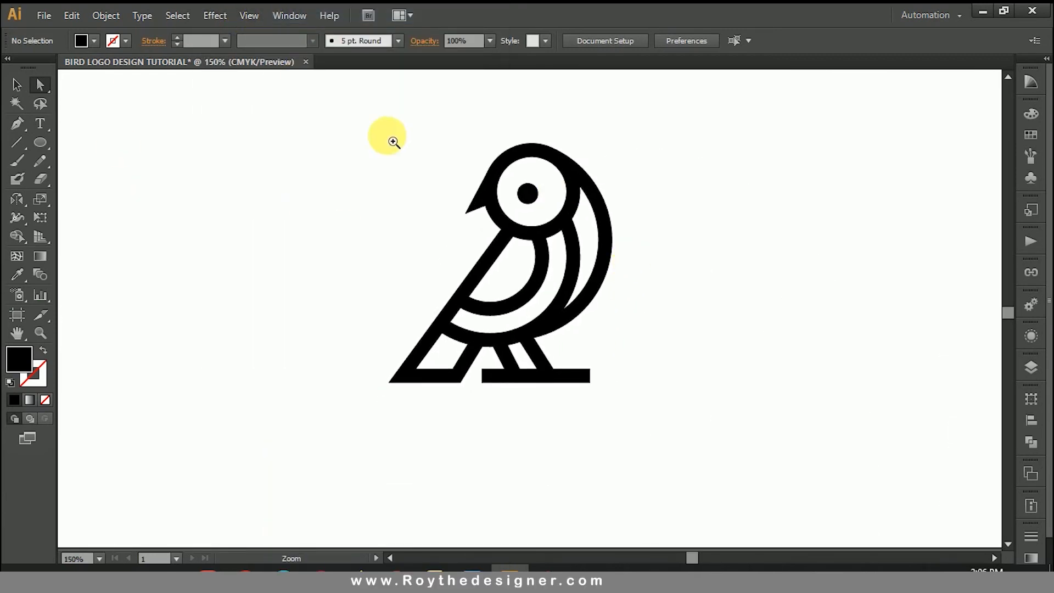
{"action": "key", "text": "ctrl+0"}
{"action": "left_click_drag", "start_coordinate": [555, 498], "coordinate": [561, 507]}
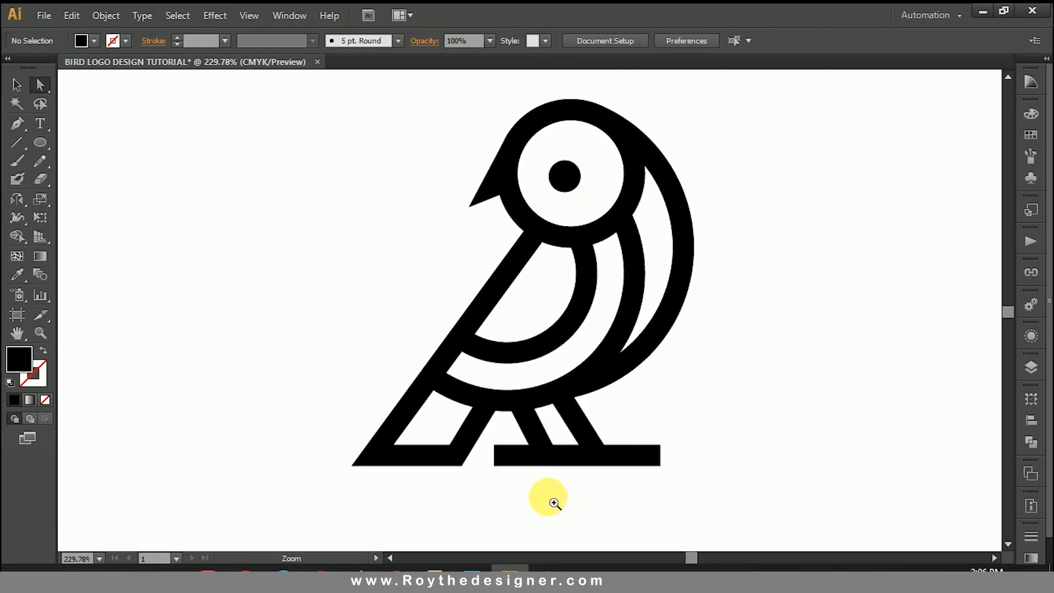
{"action": "left_click_drag", "start_coordinate": [395, 381], "coordinate": [776, 518]}
{"action": "left_click_drag", "start_coordinate": [324, 330], "coordinate": [368, 298]}
{"action": "left_click", "coordinate": [490, 411]}
- Shorten the perch slightly at its right end and slant that end by moving the lower corner anchor inward
{"action": "left_click_drag", "start_coordinate": [843, 390], "coordinate": [714, 263]}
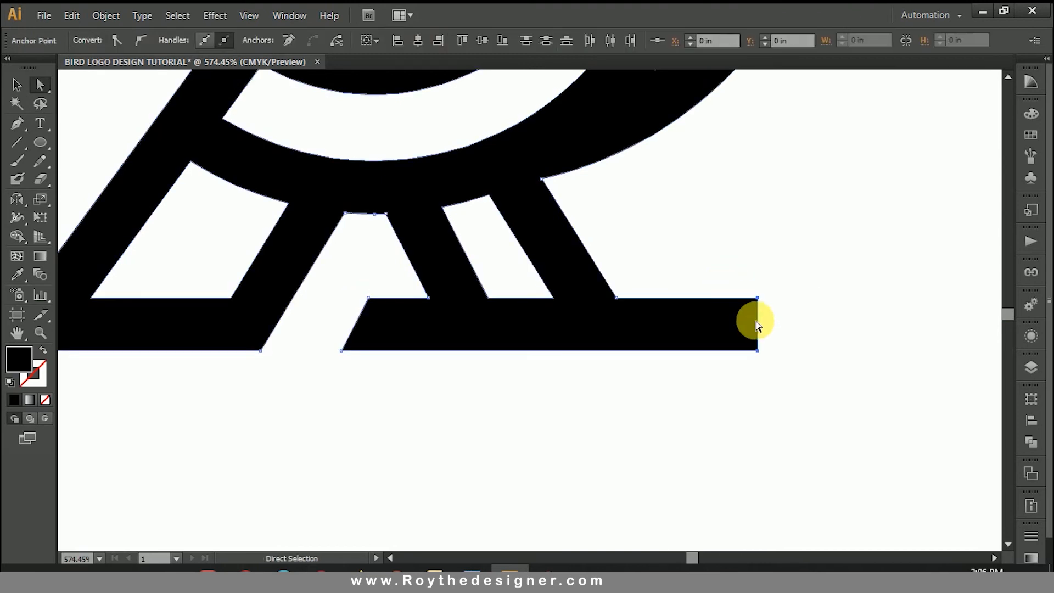
{"action": "left_click_drag", "start_coordinate": [757, 324], "coordinate": [735, 327]}
{"action": "left_click", "coordinate": [741, 301]}
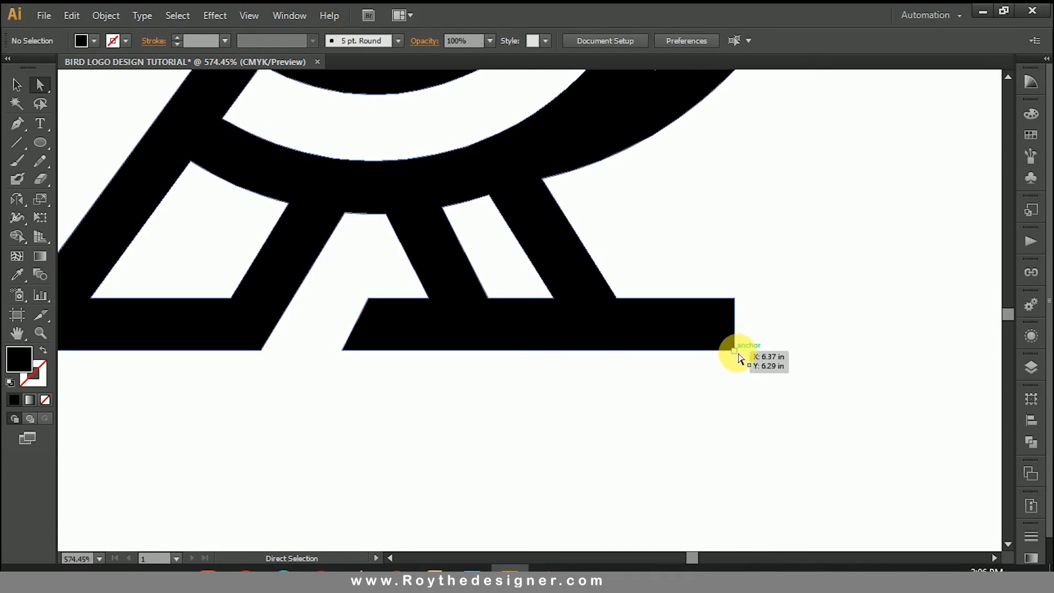
{"action": "left_click_drag", "start_coordinate": [718, 350], "coordinate": [717, 350]}
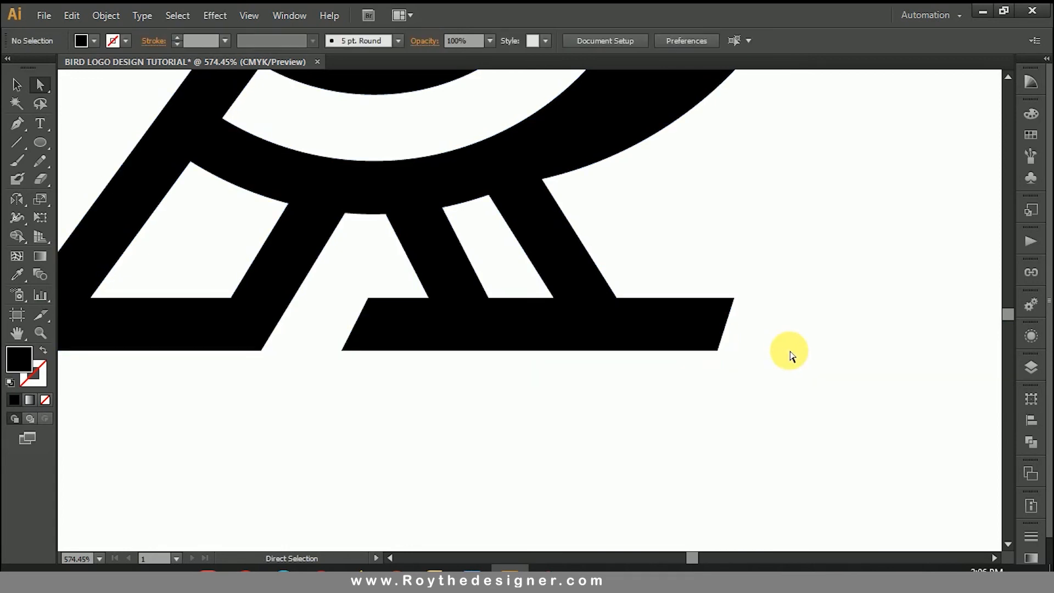
- Add the two text lines "COMPANY NAME" and "YOUR TAGLINE HERE" below the bird
{"action": "left_click", "coordinate": [558, 367], "text": "ctrl+alt"}
{"action": "left_click", "coordinate": [559, 366], "text": "ctrl+alt"}
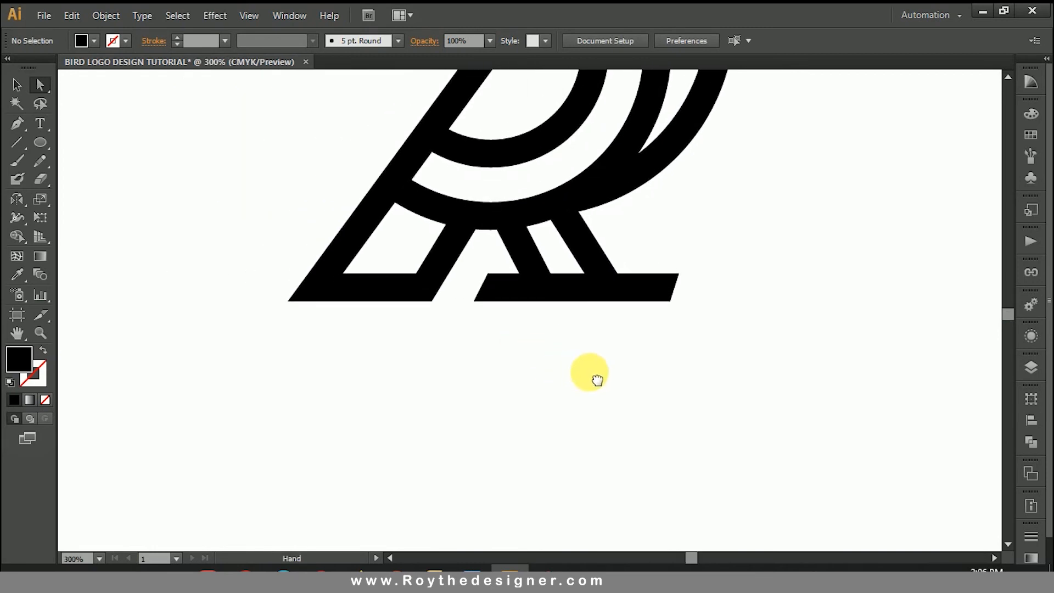
{"action": "left_click", "coordinate": [565, 301], "text": "ctrl+alt"}
{"action": "left_click_drag", "start_coordinate": [565, 301], "coordinate": [600, 445]}
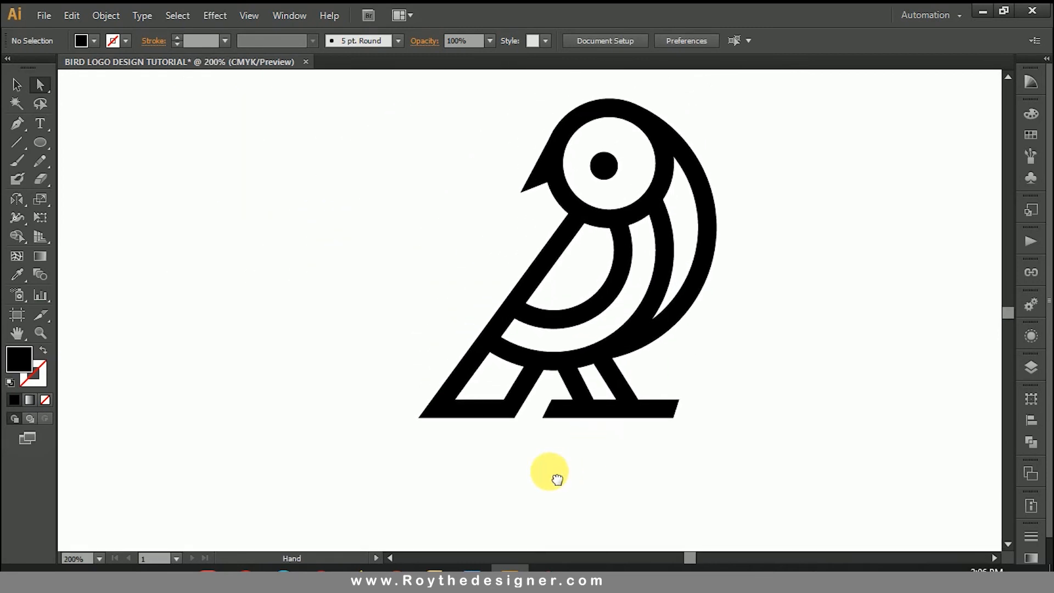
{"action": "key", "text": "t"}
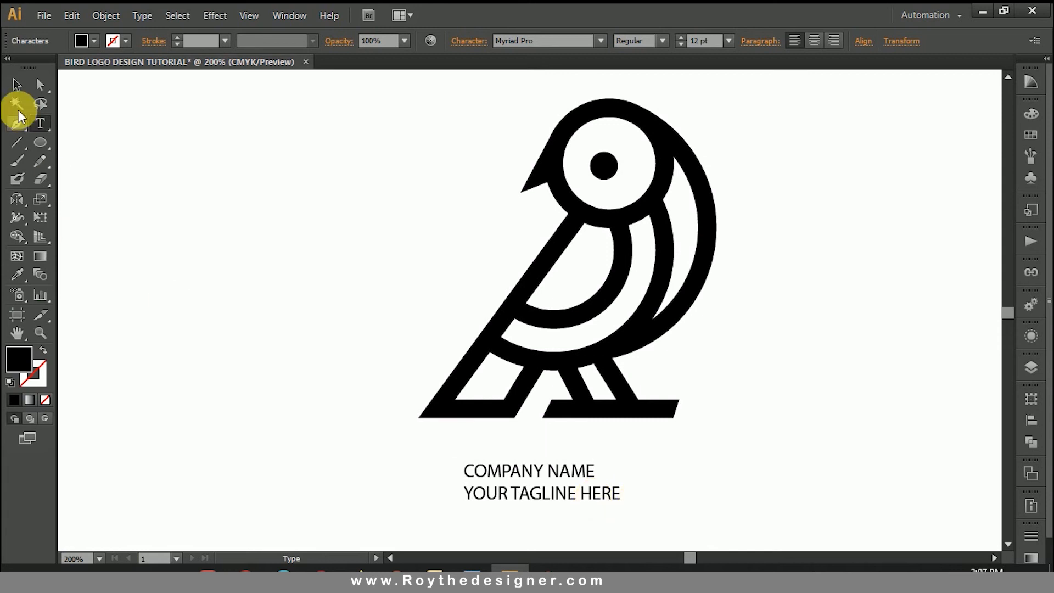
- Set the company name and tagline text to Arial Bold with centred alignment
{"action": "left_click", "coordinate": [17, 84]}
{"action": "left_click", "coordinate": [568, 42]}
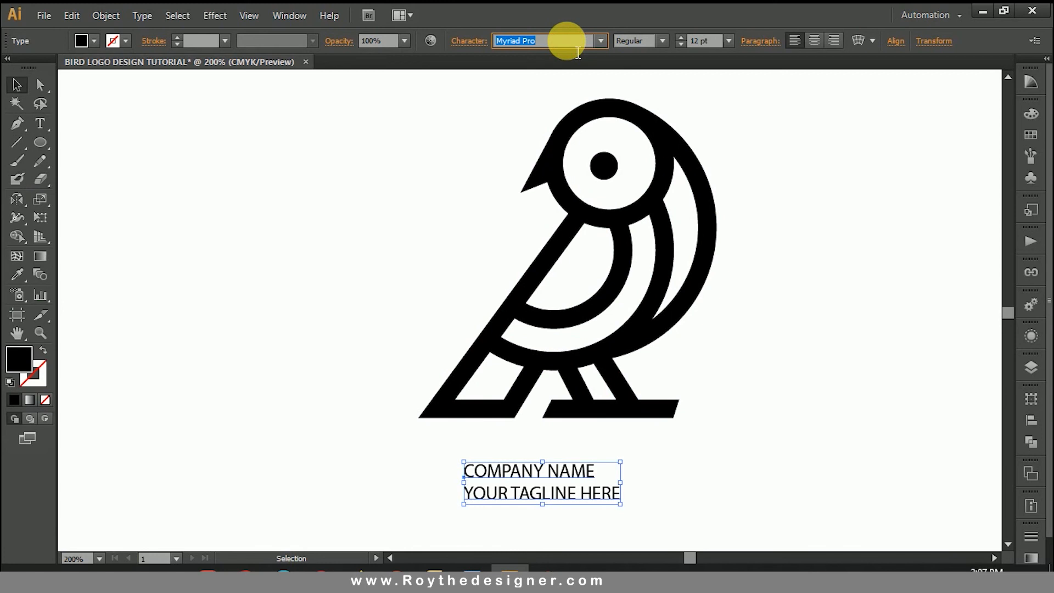
{"action": "type", "text": "Arial"}
{"action": "key", "text": "Return"}
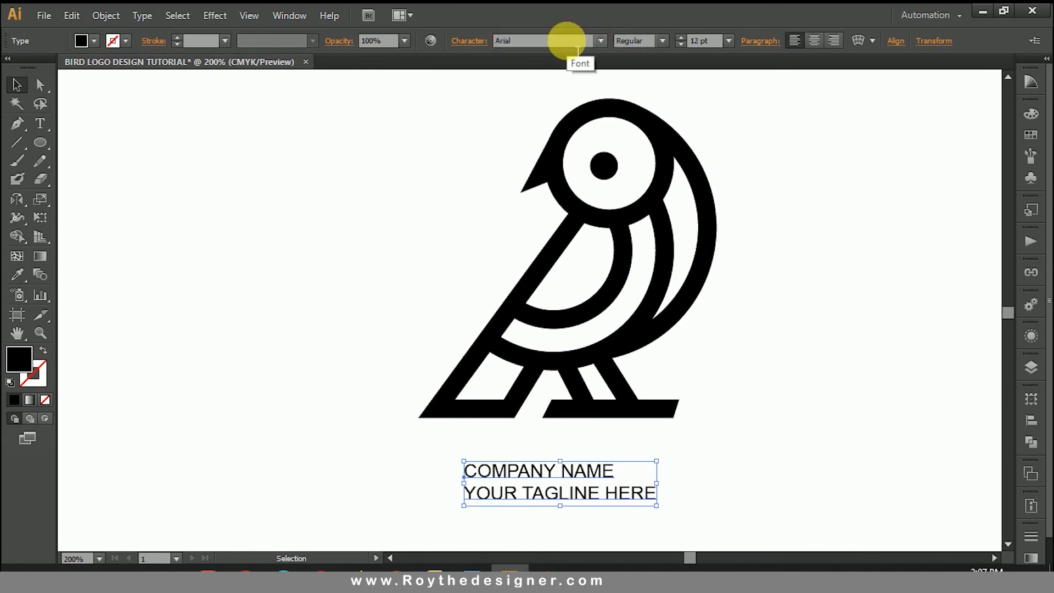
{"action": "left_click", "coordinate": [814, 40]}
{"action": "left_click", "coordinate": [663, 40]}
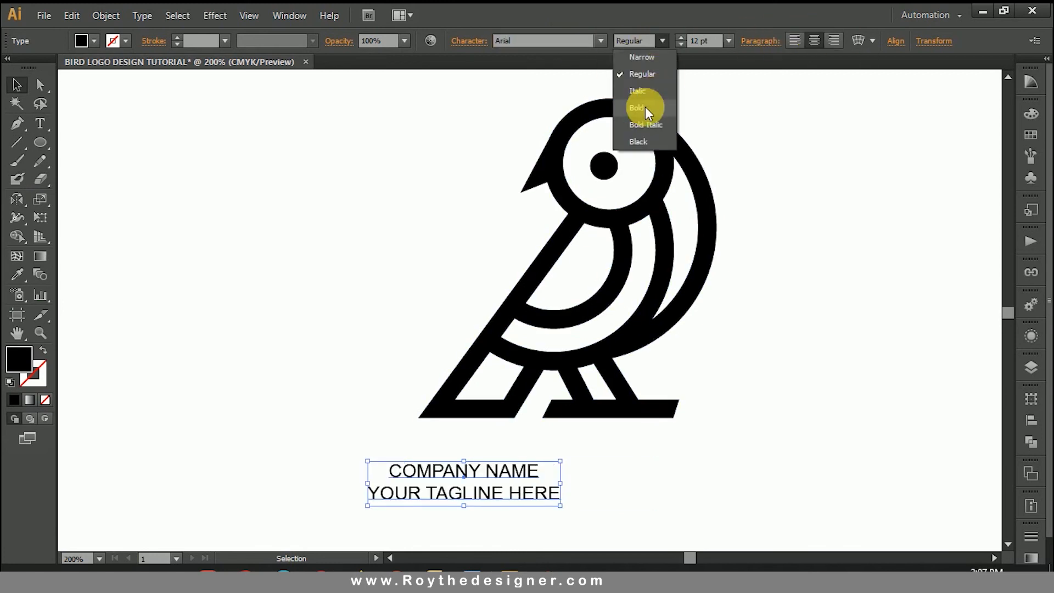
{"action": "left_click", "coordinate": [640, 104]}
- Open the font size of the text below the bird for editing
{"action": "key", "text": "t"}
{"action": "left_click", "coordinate": [704, 41]}
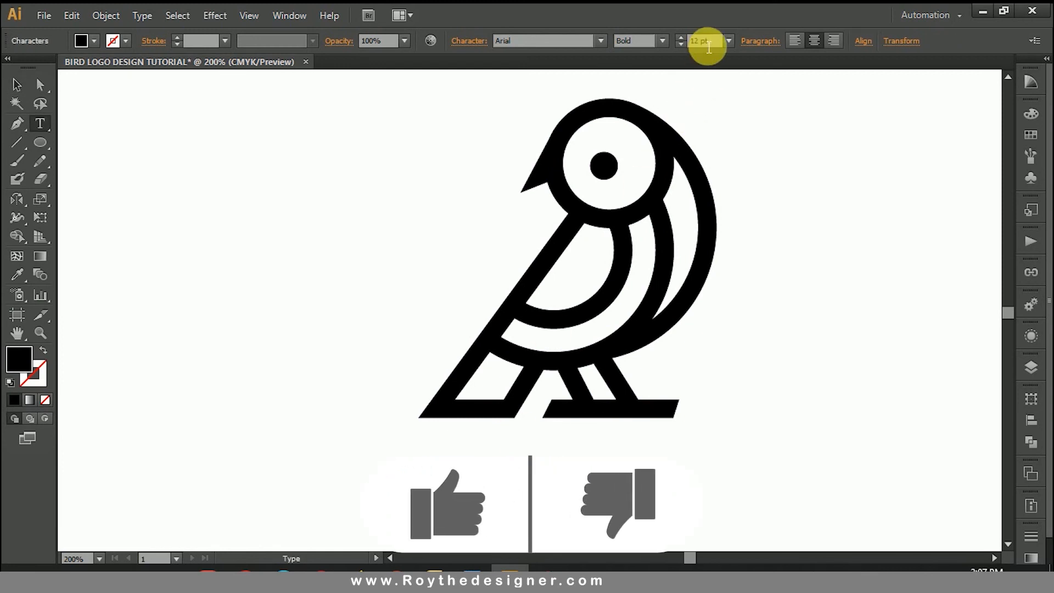